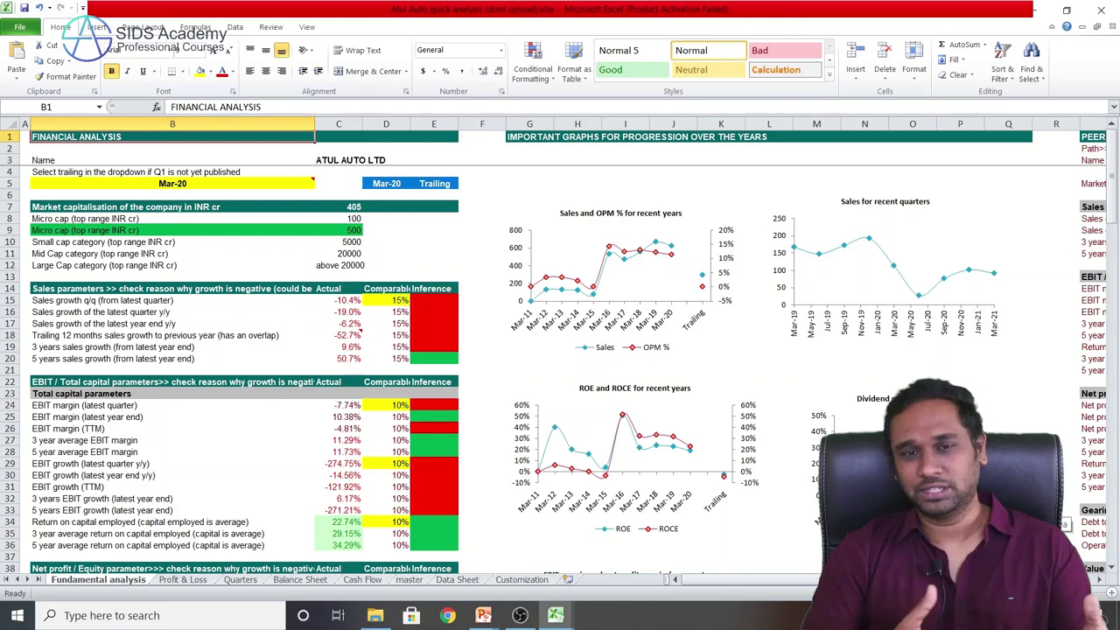
- Examine the company's actual figures from market capitalisation down through the sales, EBIT / total capital and net profit / equity parameters
{"action": "key", "text": "Down"}
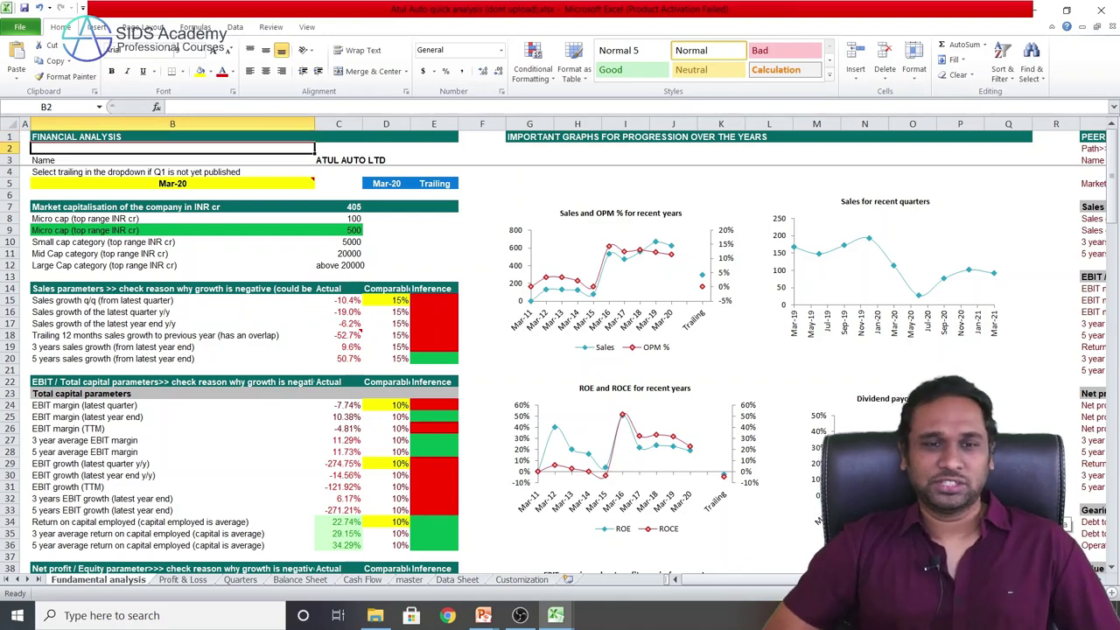
{"action": "key", "text": "Right"}
{"action": "key", "text": "Down"}
{"action": "key", "text": "Down"}
{"action": "key", "text": "Down"}
{"action": "key", "text": "Down"}
{"action": "key", "text": "Down"}
{"action": "key", "text": "Down"}
{"action": "key", "text": "Down"}
{"action": "key", "text": "Down"}
{"action": "key", "text": "Down"}
{"action": "key", "text": "Down"}
{"action": "key", "text": "Down"}
{"action": "key", "text": "Down"}
{"action": "key", "text": "Down"}
{"action": "key", "text": "Down"}
{"action": "key", "text": "Down"}
{"action": "key", "text": "Down"}
{"action": "key", "text": "Down"}
{"action": "key", "text": "Down"}
{"action": "key", "text": "Down"}
{"action": "key", "text": "Down"}
{"action": "key", "text": "Down"}
{"action": "key", "text": "Down"}
{"action": "key", "text": "Down"}
{"action": "key", "text": "Down"}
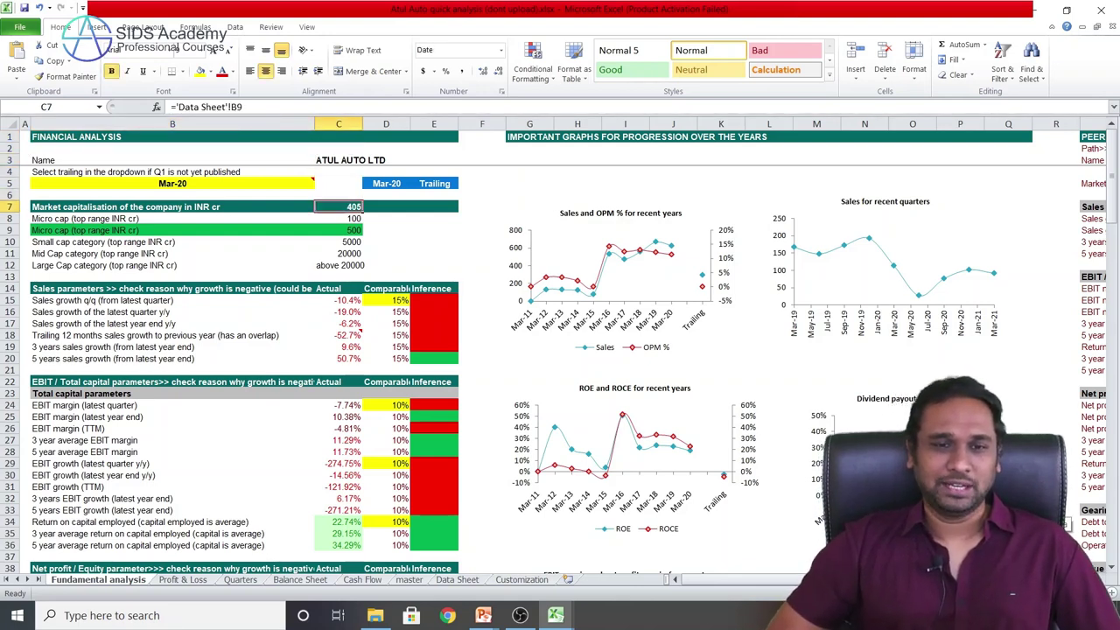
{"action": "key", "text": "Down"}
{"action": "key", "text": "Down"}
{"action": "key", "text": "Down"}
{"action": "key", "text": "Down"}
{"action": "key", "text": "Down"}
{"action": "key", "text": "Down"}
{"action": "key", "text": "Down"}
{"action": "key", "text": "Down"}
{"action": "key", "text": "Down"}
{"action": "key", "text": "Down"}
{"action": "key", "text": "Down"}
{"action": "key", "text": "Down"}
{"action": "key", "text": "Down"}
{"action": "key", "text": "Down"}
{"action": "key", "text": "Down"}
{"action": "key", "text": "Down"}
{"action": "key", "text": "Down"}
{"action": "key", "text": "Down"}
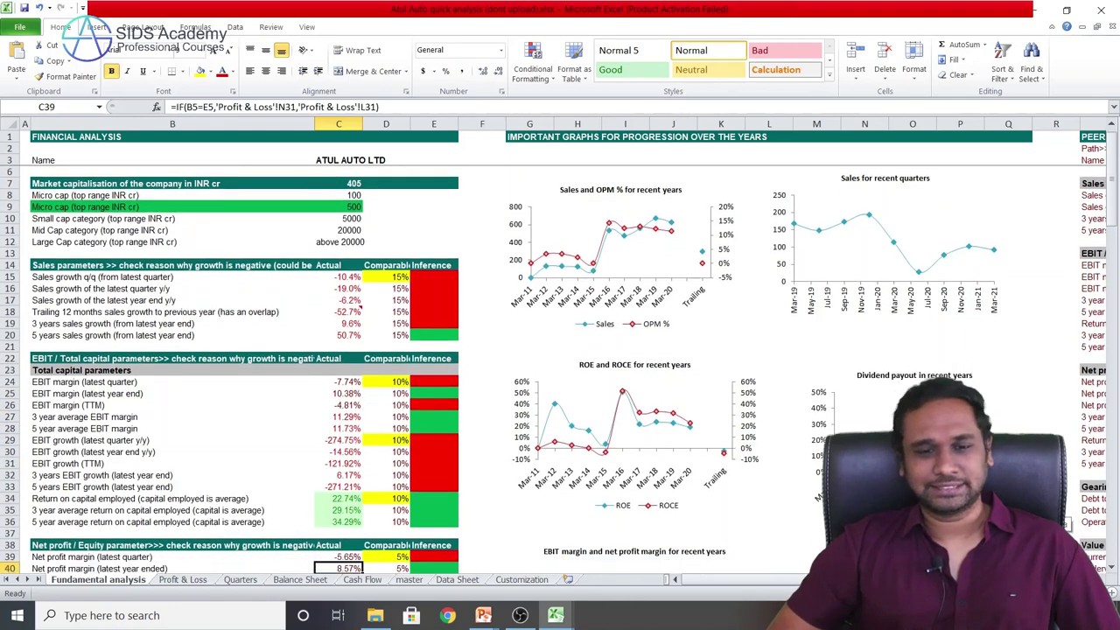
{"action": "key", "text": "Down"}
{"action": "key", "text": "Down"}
{"action": "key", "text": "Down"}
{"action": "key", "text": "Down"}
{"action": "key", "text": "Down"}
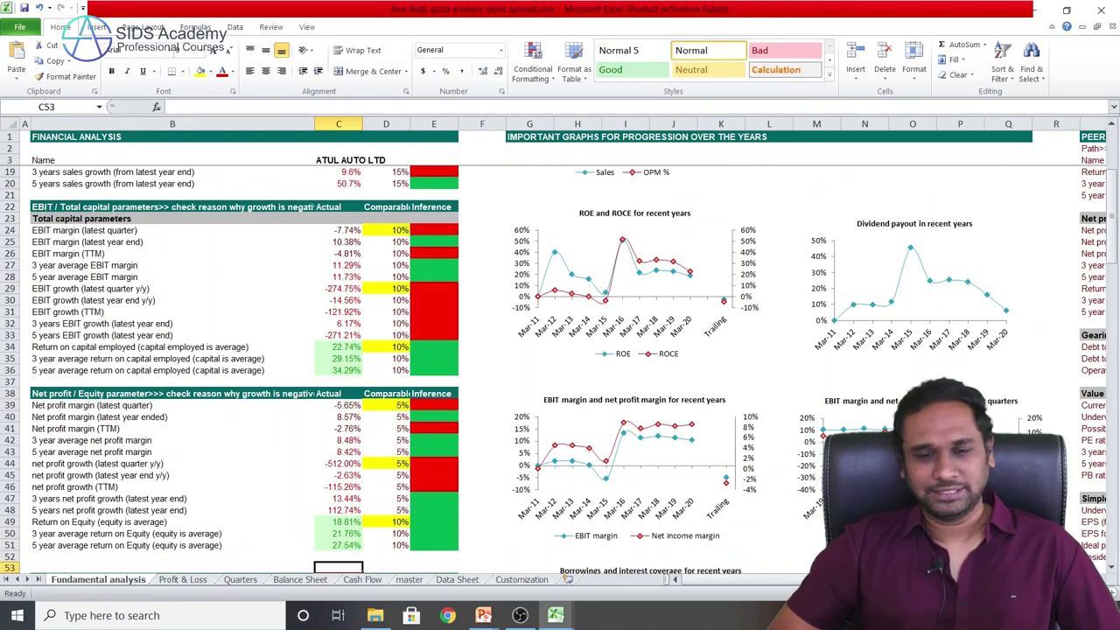
- Return to the top of the analysis and review the sales, EBIT and net profit margin parameters again, down to the 3 year average
{"action": "key", "text": "Up"}
{"action": "key", "text": "Up"}
{"action": "key", "text": "Up"}
{"action": "key", "text": "Up"}
{"action": "key", "text": "Up"}
{"action": "key", "text": "Up"}
{"action": "key", "text": "Up"}
{"action": "key", "text": "Up"}
{"action": "key", "text": "Up"}
{"action": "key", "text": "Up"}
{"action": "key", "text": "Up"}
{"action": "key", "text": "Up"}
{"action": "key", "text": "Up"}
{"action": "key", "text": "Up"}
{"action": "key", "text": "Up"}
{"action": "key", "text": "Up"}
{"action": "key", "text": "Up"}
{"action": "key", "text": "Up"}
{"action": "key", "text": "Up"}
{"action": "key", "text": "Up"}
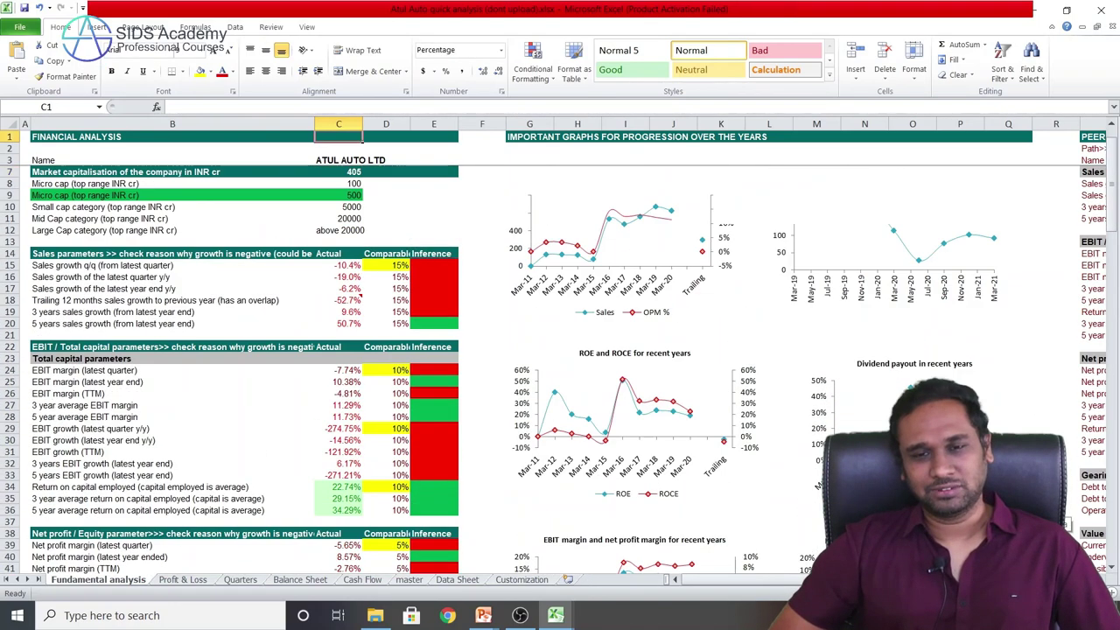
{"action": "key", "text": "Down"}
{"action": "key", "text": "Down"}
{"action": "key", "text": "Down"}
{"action": "key", "text": "Down"}
{"action": "key", "text": "Down"}
{"action": "key", "text": "Down"}
{"action": "key", "text": "Down"}
{"action": "key", "text": "Down"}
{"action": "key", "text": "Down"}
{"action": "key", "text": "Down"}
{"action": "key", "text": "Down"}
{"action": "key", "text": "Down"}
{"action": "key", "text": "Down"}
{"action": "key", "text": "Down"}
{"action": "key", "text": "Down"}
{"action": "key", "text": "Down"}
{"action": "key", "text": "Down"}
{"action": "key", "text": "Down"}
{"action": "key", "text": "Down"}
{"action": "key", "text": "Down"}
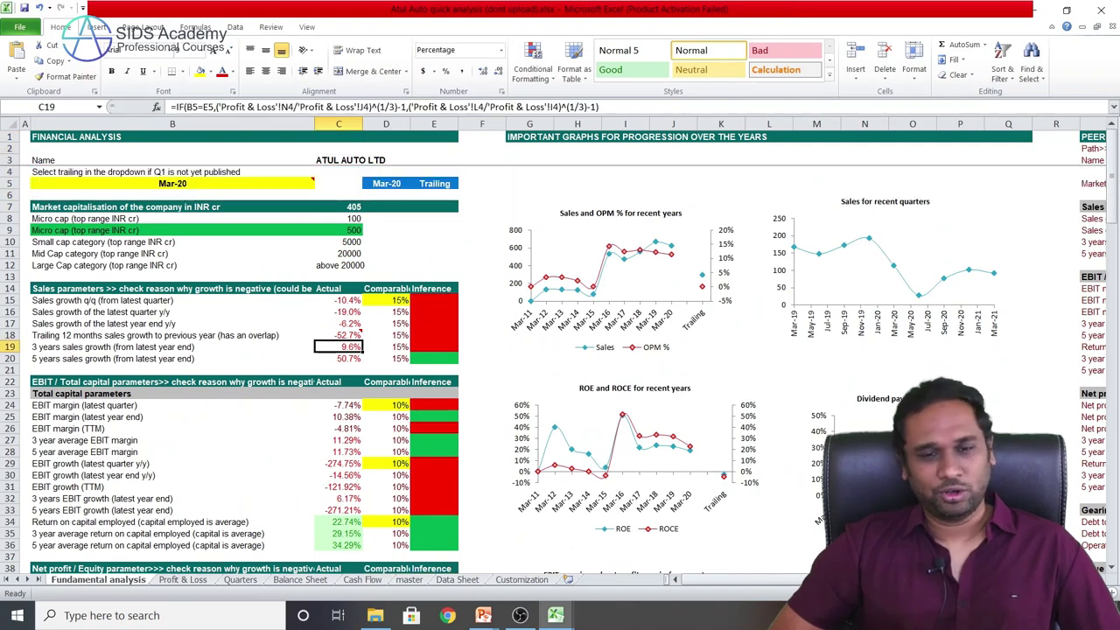
{"action": "key", "text": "Down"}
{"action": "key", "text": "Down"}
{"action": "key", "text": "Down"}
{"action": "key", "text": "Down"}
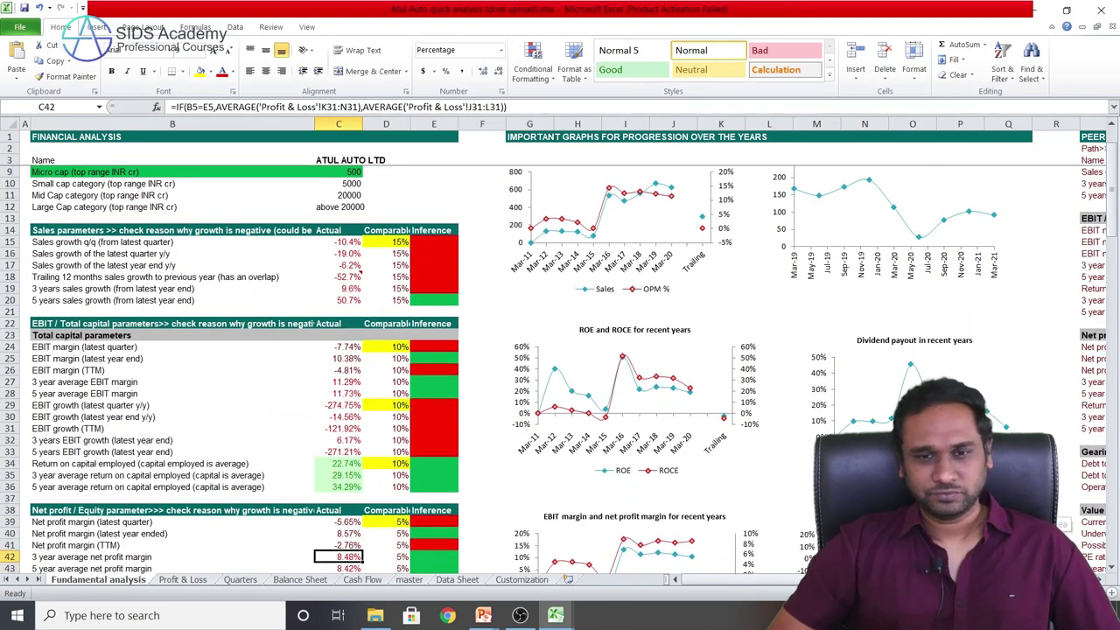
- Examine the progression graphs beside the parameters, from ROE and ROCE through EBIT and net profit margin to borrowings and interest coverage
{"action": "key", "text": "Up"}
{"action": "key", "text": "Up"}
{"action": "key", "text": "Up"}
{"action": "key", "text": "Up"}
{"action": "key", "text": "Up"}
{"action": "key", "text": "Up"}
{"action": "key", "text": "Up"}
{"action": "key", "text": "Up"}
{"action": "key", "text": "Up"}
{"action": "key", "text": "Up"}
{"action": "key", "text": "Up"}
{"action": "key", "text": "Up"}
{"action": "key", "text": "Right"}
{"action": "key", "text": "Right"}
{"action": "key", "text": "Right"}
{"action": "key", "text": "Right"}
{"action": "key", "text": "Right"}
{"action": "key", "text": "Right"}
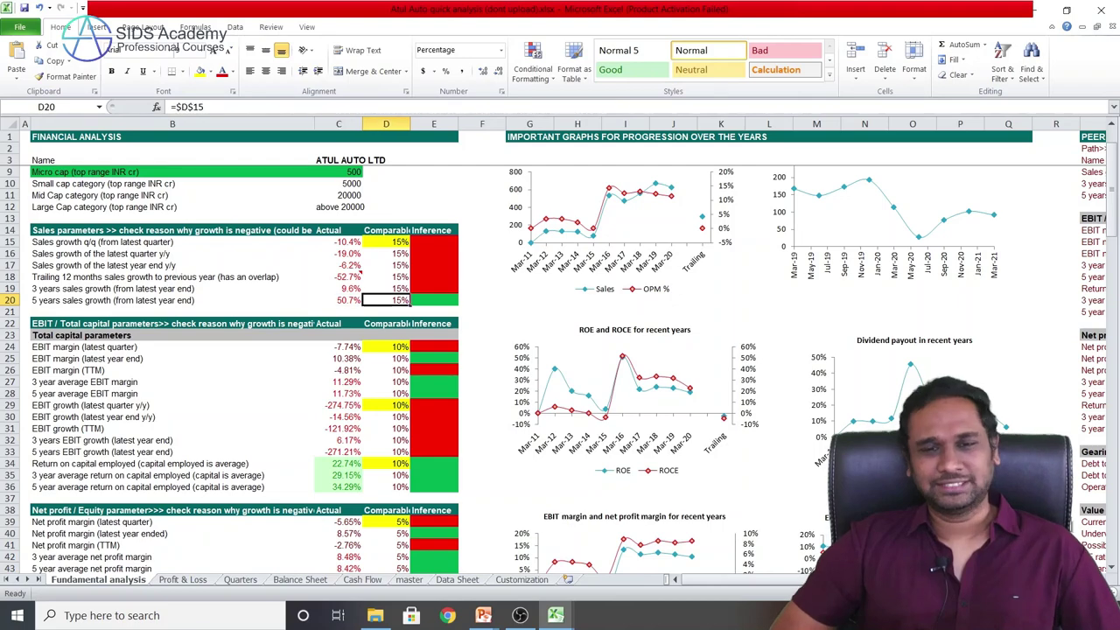
{"action": "key", "text": "Right"}
{"action": "key", "text": "Right"}
{"action": "key", "text": "Down"}
{"action": "key", "text": "Down"}
{"action": "key", "text": "Down"}
{"action": "key", "text": "Down"}
{"action": "key", "text": "Down"}
{"action": "key", "text": "Down"}
{"action": "key", "text": "Down"}
{"action": "key", "text": "Down"}
{"action": "key", "text": "Down"}
{"action": "key", "text": "Down"}
{"action": "key", "text": "Down"}
{"action": "key", "text": "Down"}
{"action": "key", "text": "Down"}
{"action": "key", "text": "Down"}
{"action": "key", "text": "Down"}
{"action": "key", "text": "Down"}
{"action": "key", "text": "Down"}
{"action": "key", "text": "Down"}
{"action": "key", "text": "Down"}
{"action": "key", "text": "Down"}
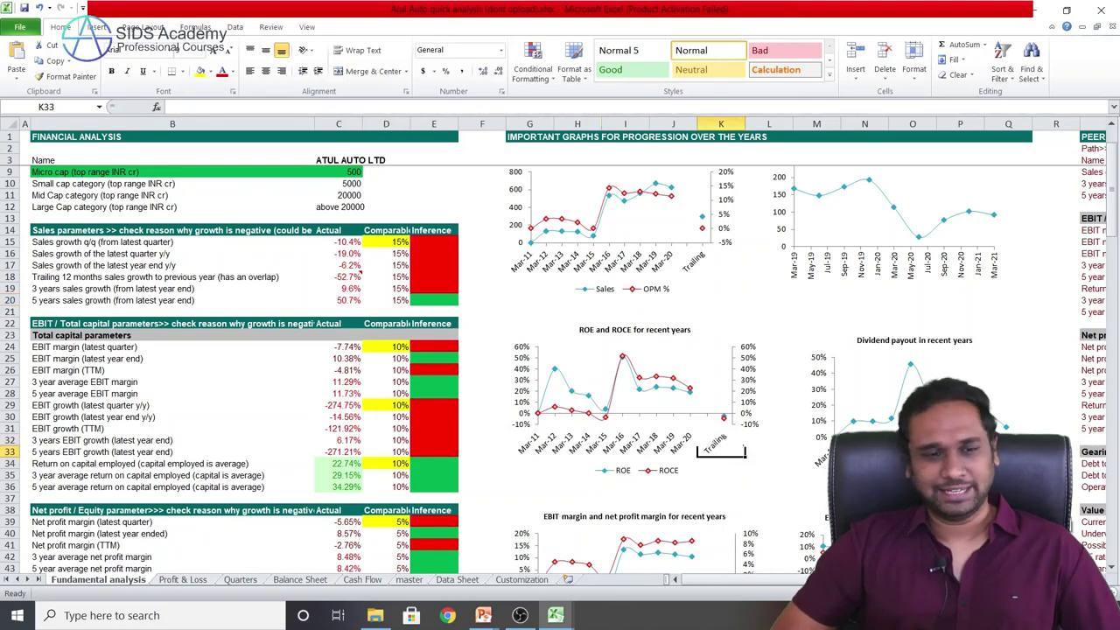
{"action": "key", "text": "Down"}
{"action": "key", "text": "Down"}
{"action": "key", "text": "Down"}
{"action": "key", "text": "Down"}
{"action": "key", "text": "Down"}
{"action": "key", "text": "Down"}
{"action": "key", "text": "Down"}
{"action": "key", "text": "Down"}
{"action": "key", "text": "Down"}
{"action": "key", "text": "Down"}
{"action": "key", "text": "Down"}
{"action": "key", "text": "Down"}
{"action": "key", "text": "Down"}
{"action": "key", "text": "Down"}
{"action": "key", "text": "Down"}
{"action": "key", "text": "Down"}
{"action": "key", "text": "Down"}
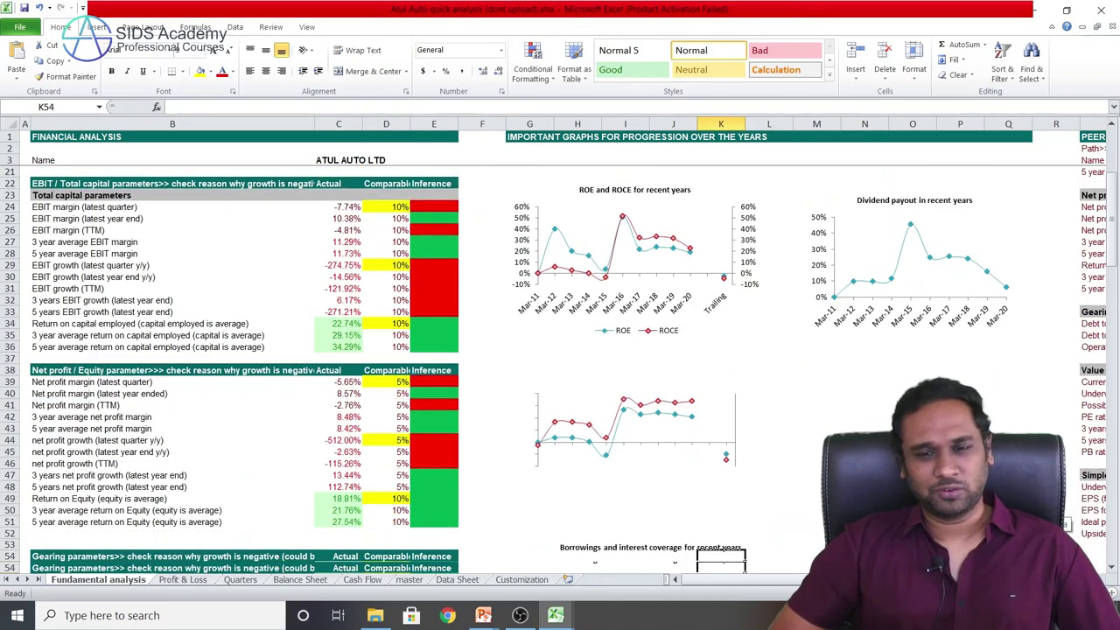
- Examine the gearing parameters together with the graph of borrowings and interest coverage for recent years
{"action": "key", "text": "Down"}
{"action": "key", "text": "Down"}
{"action": "key", "text": "Down"}
{"action": "key", "text": "Down"}
{"action": "key", "text": "Down"}
{"action": "key", "text": "Down"}
{"action": "key", "text": "Down"}
{"action": "key", "text": "Down"}
{"action": "key", "text": "Down"}
{"action": "key", "text": "Down"}
{"action": "key", "text": "Down"}
{"action": "key", "text": "Down"}
{"action": "key", "text": "Down"}
{"action": "key", "text": "Down"}
{"action": "key", "text": "Down"}
{"action": "key", "text": "Down"}
{"action": "key", "text": "Down"}
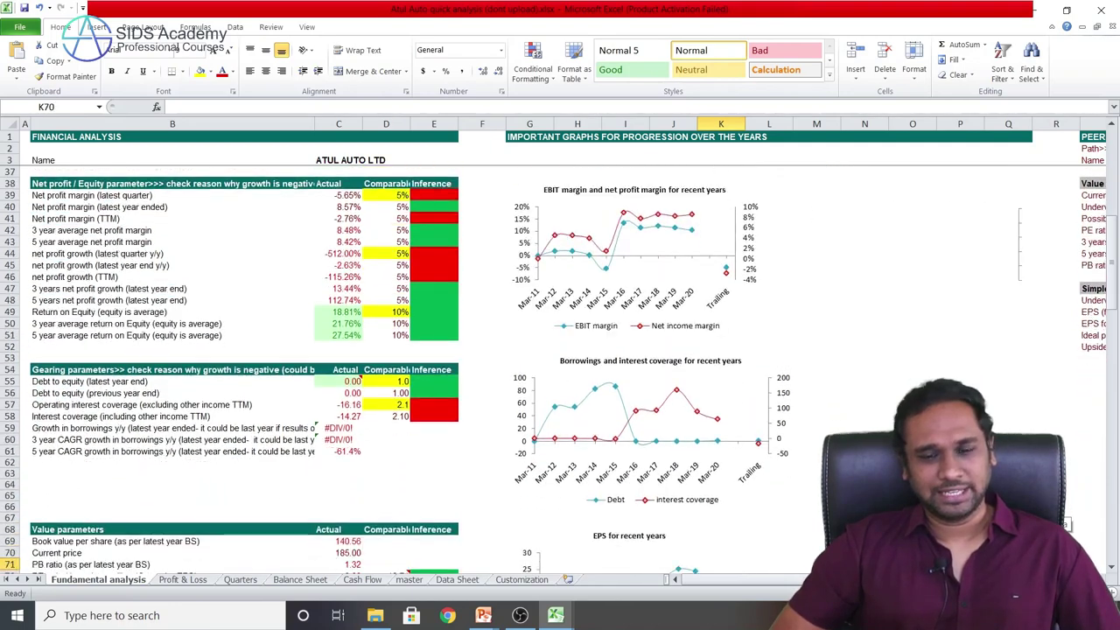
- Examine the value parameters, from book value per share to the average PE figures, and the EPS graph beside them
{"action": "key", "text": "Down"}
{"action": "key", "text": "Down"}
{"action": "key", "text": "Down"}
{"action": "key", "text": "Down"}
{"action": "key", "text": "Down"}
{"action": "key", "text": "Down"}
{"action": "key", "text": "Down"}
{"action": "key", "text": "Down"}
{"action": "key", "text": "Down"}
{"action": "key", "text": "Down"}
{"action": "key", "text": "Down"}
{"action": "key", "text": "Down"}
{"action": "key", "text": "Down"}
{"action": "key", "text": "Down"}
{"action": "key", "text": "Down"}
{"action": "key", "text": "Down"}
{"action": "key", "text": "Down"}
{"action": "key", "text": "Down"}
{"action": "key", "text": "Down"}
{"action": "key", "text": "Down"}
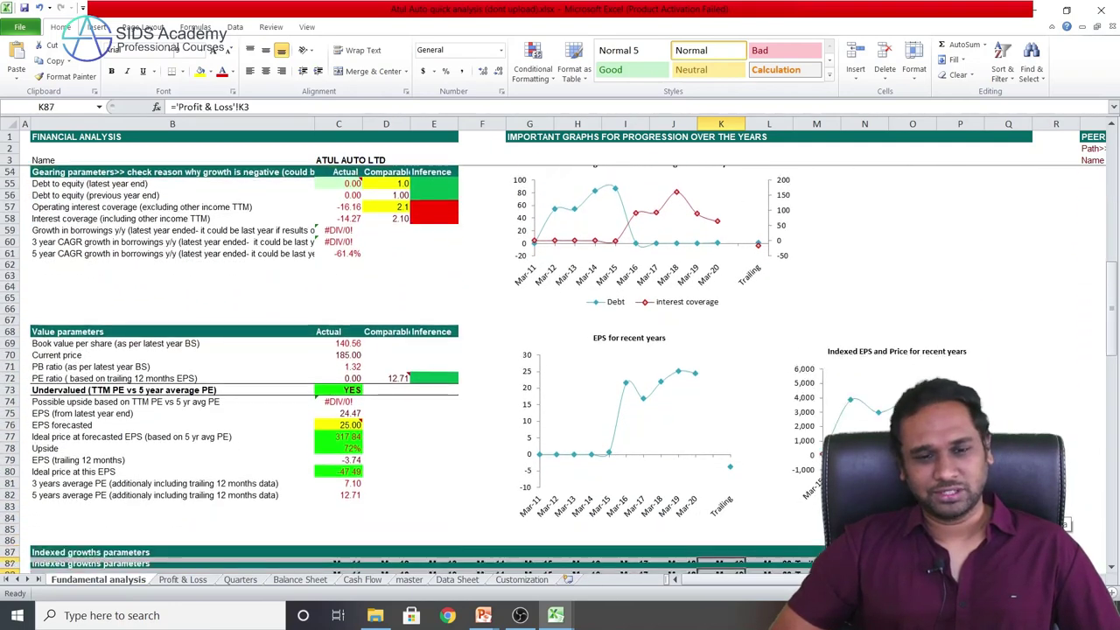
- Review the indexed growths parameters and the cash conversion analysis with its debtor, inventory and working capital graphs
{"action": "key", "text": "Down"}
{"action": "key", "text": "Down"}
{"action": "key", "text": "Down"}
{"action": "key", "text": "Down"}
{"action": "key", "text": "Down"}
{"action": "key", "text": "Down"}
{"action": "key", "text": "Down"}
{"action": "key", "text": "Down"}
{"action": "key", "text": "Down"}
{"action": "key", "text": "Down"}
{"action": "key", "text": "Down"}
{"action": "key", "text": "Down"}
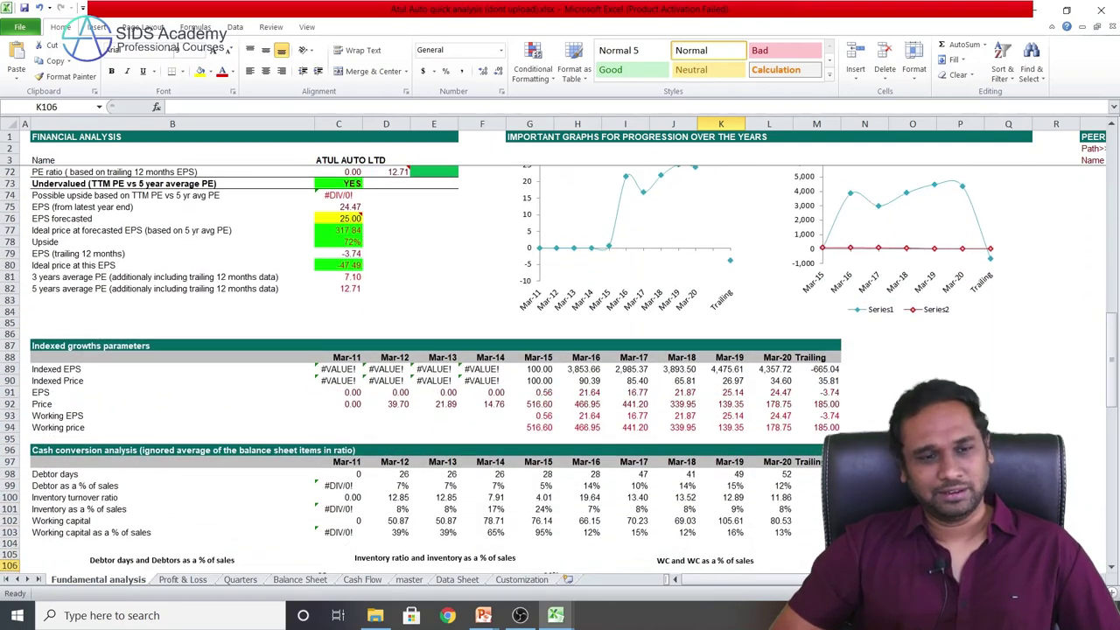
{"action": "key", "text": "Down"}
{"action": "key", "text": "Down"}
{"action": "key", "text": "Down"}
{"action": "key", "text": "Down"}
{"action": "key", "text": "Down"}
{"action": "key", "text": "Down"}
{"action": "key", "text": "Down"}
{"action": "key", "text": "Down"}
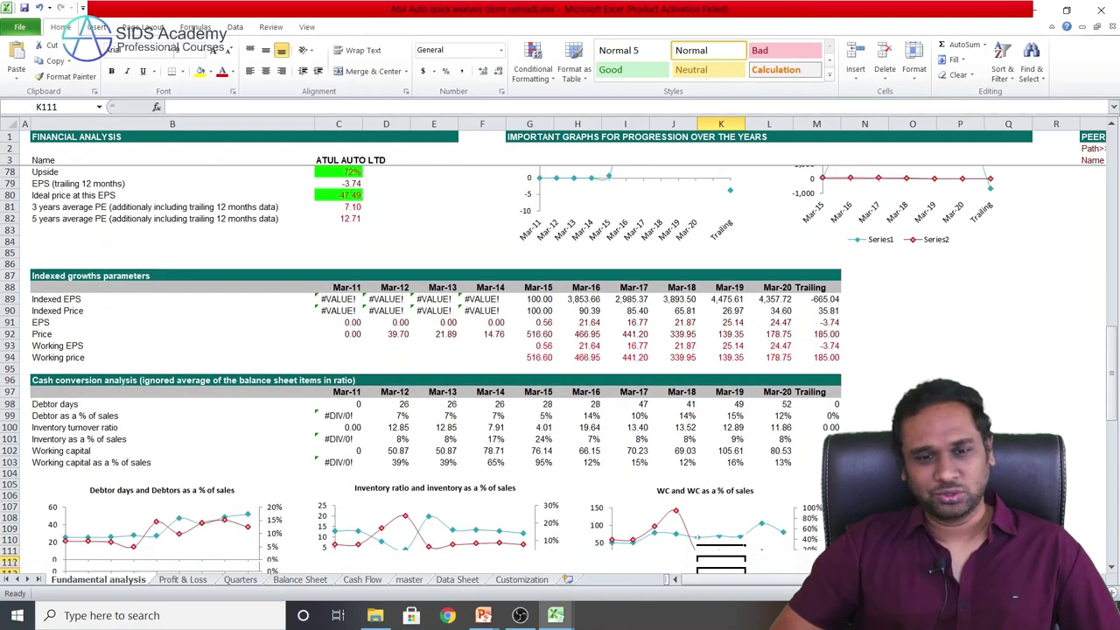
{"action": "key", "text": "Up"}
{"action": "key", "text": "Up"}
{"action": "key", "text": "Up"}
{"action": "key", "text": "Up"}
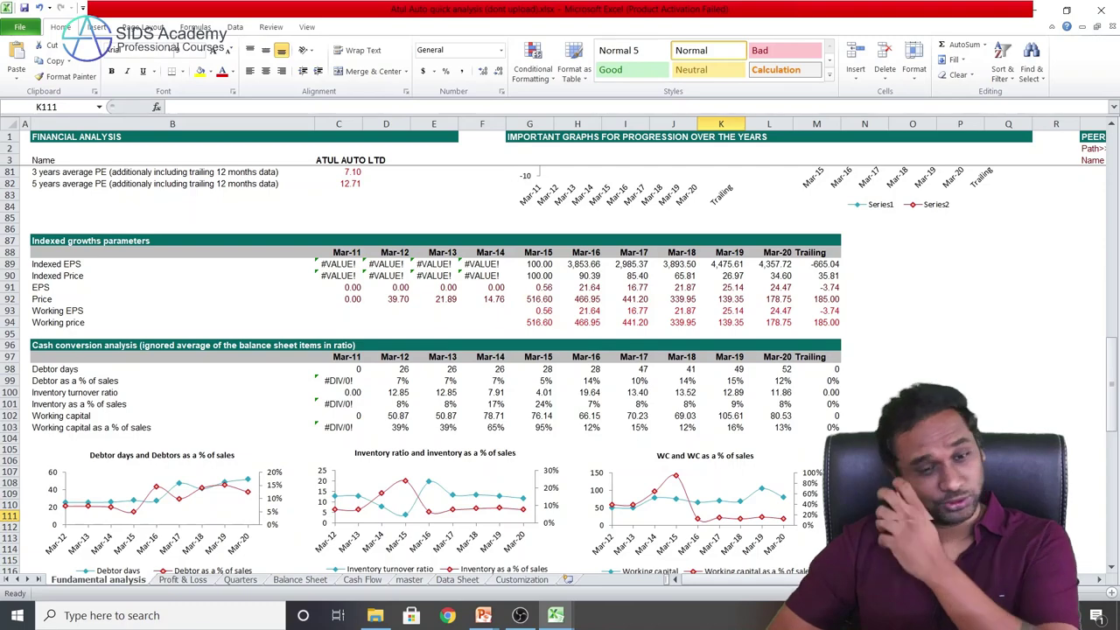
- Review the lower part of the analysis, from the cash flow parameters to the other important links and the additional checks list
{"action": "key", "text": "Down"}
{"action": "key", "text": "Down"}
{"action": "key", "text": "Down"}
{"action": "key", "text": "Down"}
{"action": "key", "text": "Down"}
{"action": "key", "text": "Down"}
{"action": "key", "text": "Down"}
{"action": "key", "text": "Down"}
{"action": "key", "text": "Down"}
{"action": "key", "text": "Down"}
{"action": "key", "text": "Down"}
{"action": "key", "text": "Down"}
{"action": "key", "text": "Down"}
{"action": "key", "text": "Down"}
{"action": "key", "text": "Down"}
{"action": "key", "text": "Down"}
{"action": "key", "text": "Down"}
{"action": "key", "text": "Down"}
{"action": "key", "text": "Down"}
{"action": "key", "text": "Down"}
{"action": "key", "text": "Down"}
{"action": "key", "text": "Down"}
{"action": "key", "text": "Down"}
{"action": "key", "text": "Down"}
{"action": "key", "text": "Down"}
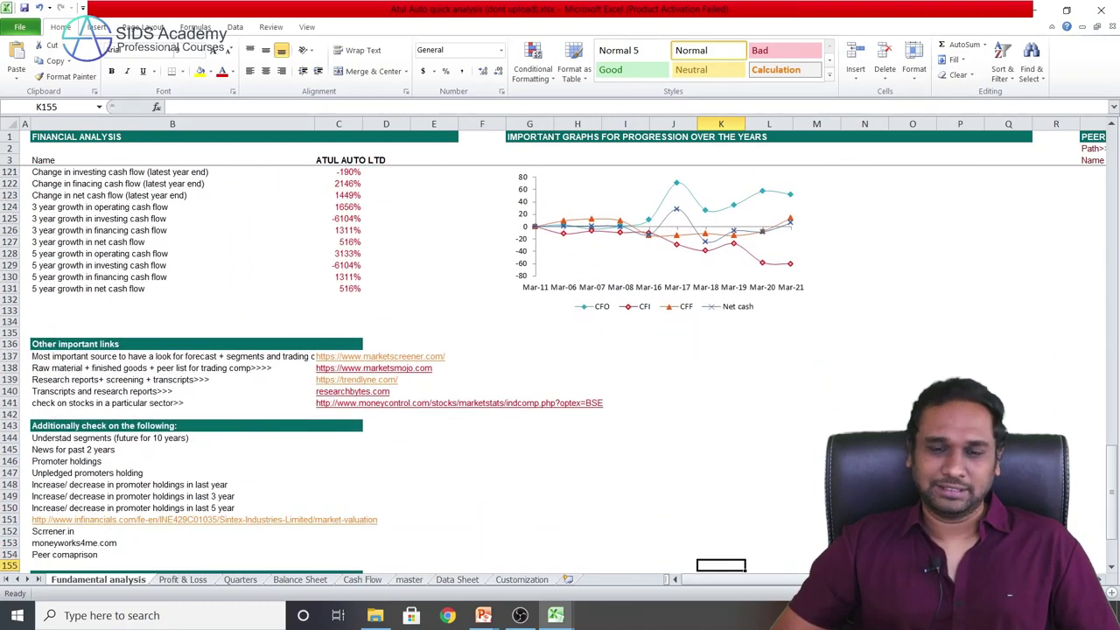
- Go back to the cash flow parameters and examine the change in investing cash flow and the CFO, CFI, CFF and net cash graph
{"action": "key", "text": "Up"}
{"action": "key", "text": "Up"}
{"action": "key", "text": "Up"}
{"action": "key", "text": "Up"}
{"action": "key", "text": "Up"}
{"action": "key", "text": "Up"}
{"action": "key", "text": "Up"}
{"action": "key", "text": "Up"}
{"action": "key", "text": "Up"}
{"action": "key", "text": "Up"}
{"action": "key", "text": "Up"}
{"action": "key", "text": "Up"}
{"action": "key", "text": "Up"}
{"action": "key", "text": "Up"}
{"action": "key", "text": "Up"}
{"action": "key", "text": "Up"}
{"action": "key", "text": "Up"}
{"action": "key", "text": "Up"}
{"action": "key", "text": "Up"}
{"action": "key", "text": "Up"}
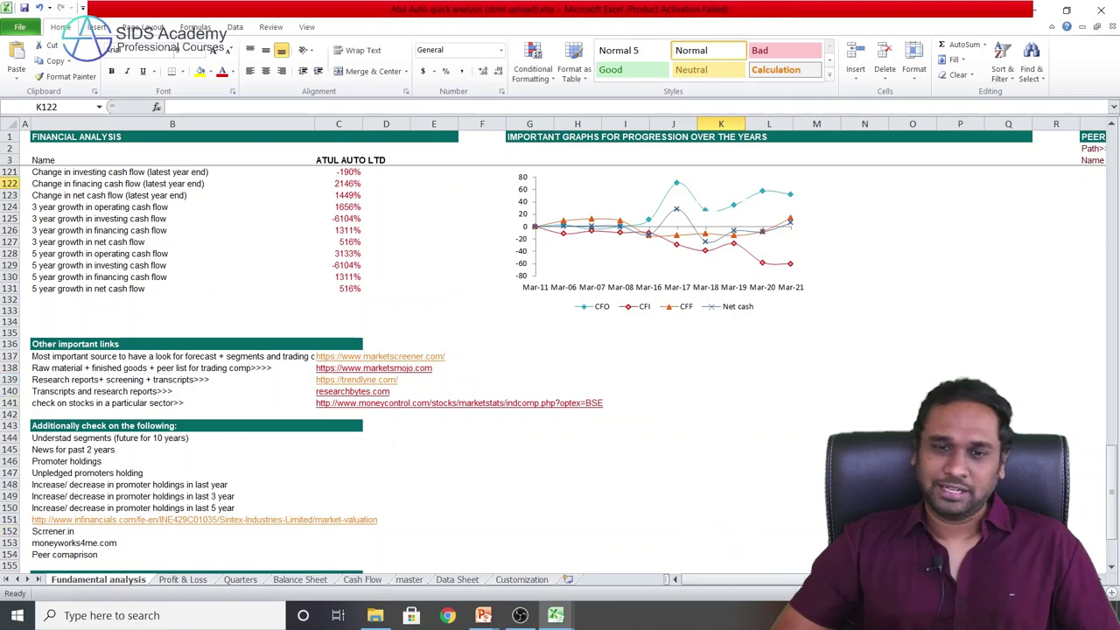
{"action": "key", "text": "Down"}
{"action": "key", "text": "Down"}
{"action": "key", "text": "Down"}
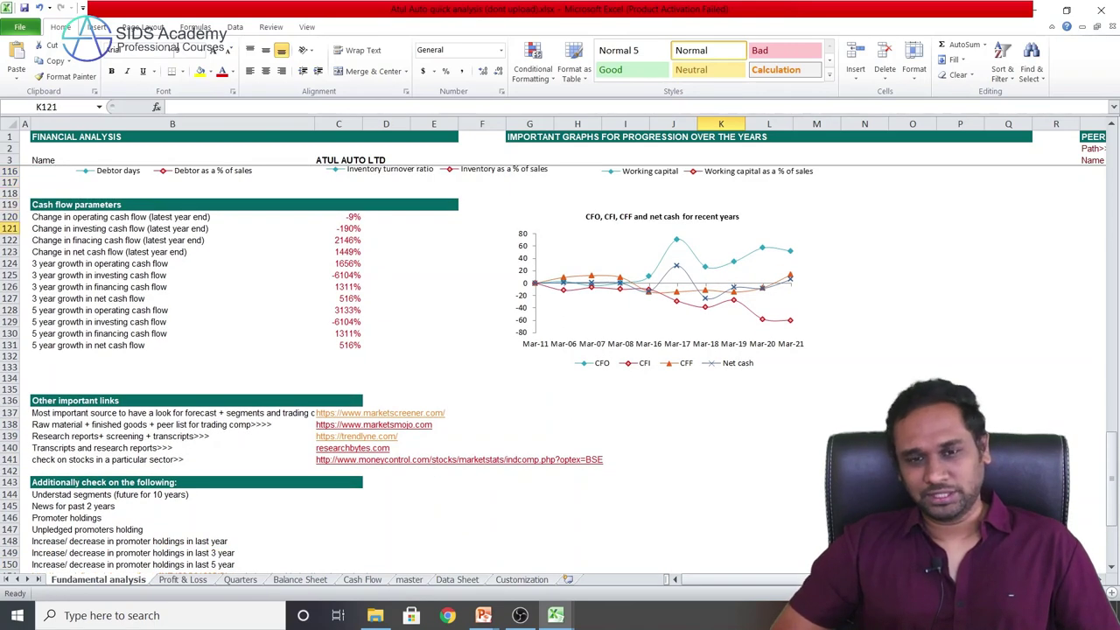
{"action": "key", "text": "Left"}
{"action": "key", "text": "Left"}
{"action": "key", "text": "Left"}
{"action": "key", "text": "Left"}
{"action": "key", "text": "Left"}
{"action": "key", "text": "Left"}
{"action": "key", "text": "Left"}
{"action": "key", "text": "Left"}
{"action": "key", "text": "Up"}
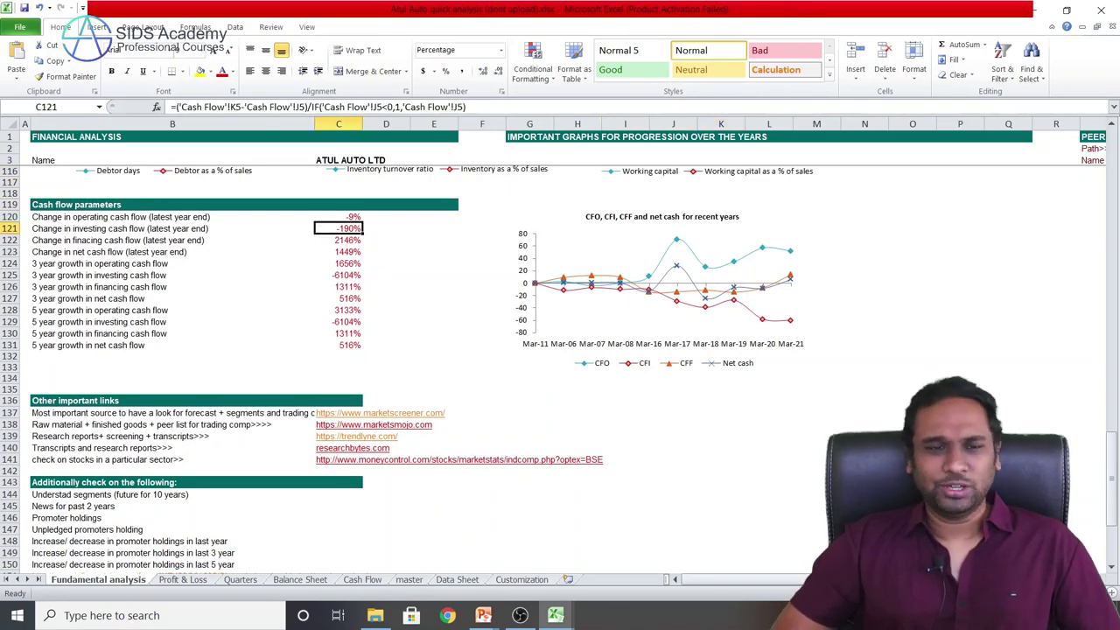
- Return up the analysis past the cash conversion section to the market capitalisation categories at the start of the sheet
{"action": "key", "text": "Up"}
{"action": "key", "text": "Up"}
{"action": "key", "text": "Up"}
{"action": "key", "text": "Up"}
{"action": "key", "text": "Up"}
{"action": "key", "text": "Up"}
{"action": "key", "text": "Up"}
{"action": "key", "text": "Up"}
{"action": "key", "text": "Up"}
{"action": "key", "text": "Up"}
{"action": "key", "text": "Up"}
{"action": "key", "text": "Up"}
{"action": "key", "text": "Up"}
{"action": "key", "text": "Up"}
{"action": "key", "text": "Up"}
{"action": "key", "text": "Up"}
{"action": "key", "text": "Up"}
{"action": "key", "text": "Up"}
{"action": "key", "text": "Up"}
{"action": "key", "text": "Up"}
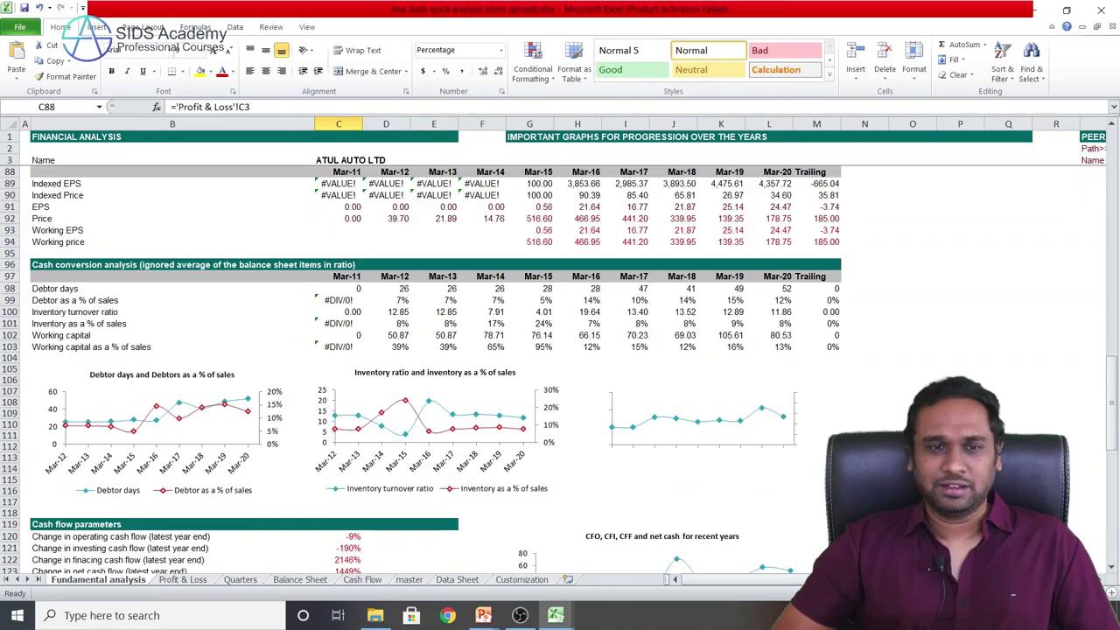
{"action": "key", "text": "Up"}
{"action": "key", "text": "Up"}
{"action": "key", "text": "Up"}
{"action": "key", "text": "Up"}
{"action": "key", "text": "Up"}
{"action": "key", "text": "Up"}
{"action": "key", "text": "Up"}
{"action": "key", "text": "Up"}
{"action": "key", "text": "Up"}
{"action": "key", "text": "Up"}
{"action": "key", "text": "Up"}
{"action": "key", "text": "Up"}
{"action": "key", "text": "Up"}
{"action": "key", "text": "Up"}
{"action": "key", "text": "Up"}
{"action": "key", "text": "Up"}
{"action": "key", "text": "Up"}
{"action": "key", "text": "Up"}
{"action": "key", "text": "Up"}
{"action": "key", "text": "Up"}
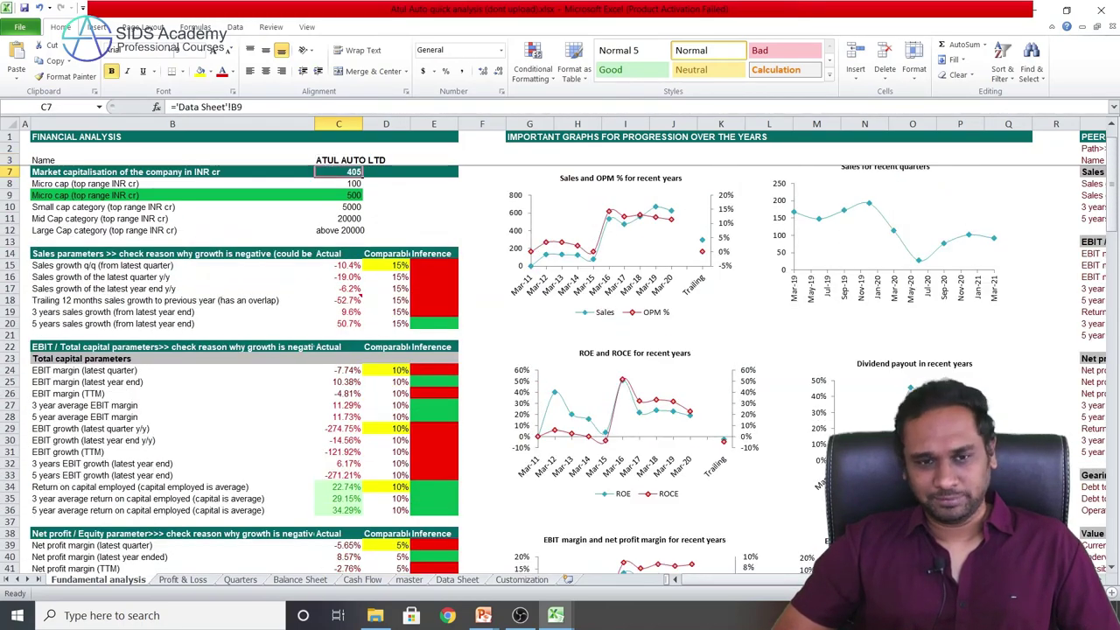
{"action": "key", "text": "Down"}
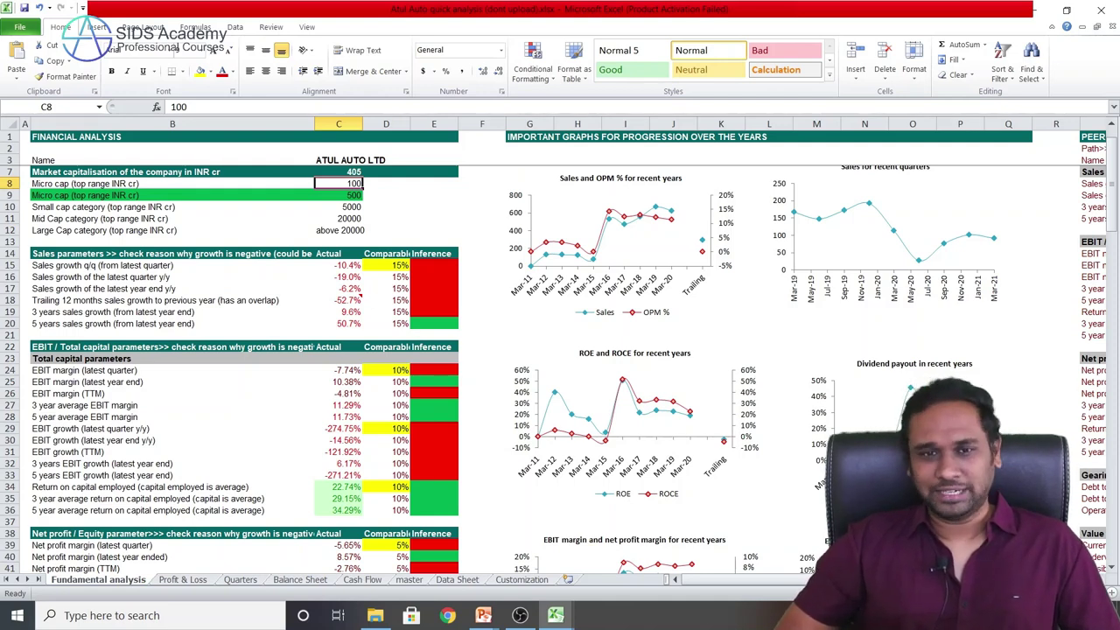
- Switch to the Atul Auto valuation workbook and go up the valuation sheet to the start of the analyst income statement
{"action": "key", "text": "alt+Tab"}
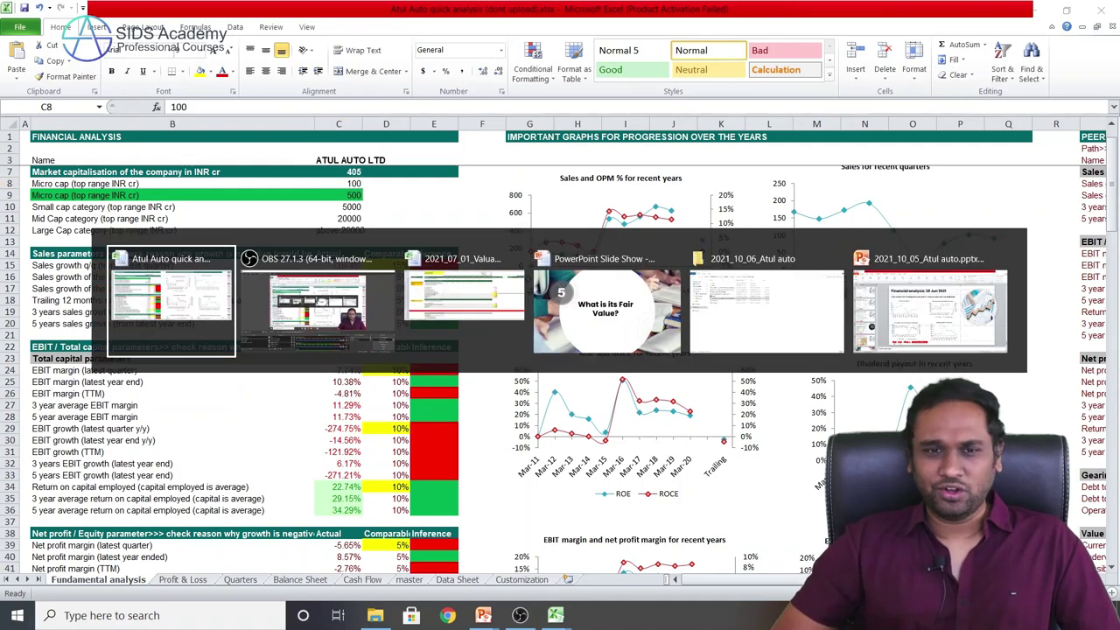
{"action": "key", "text": "alt+Tab"}
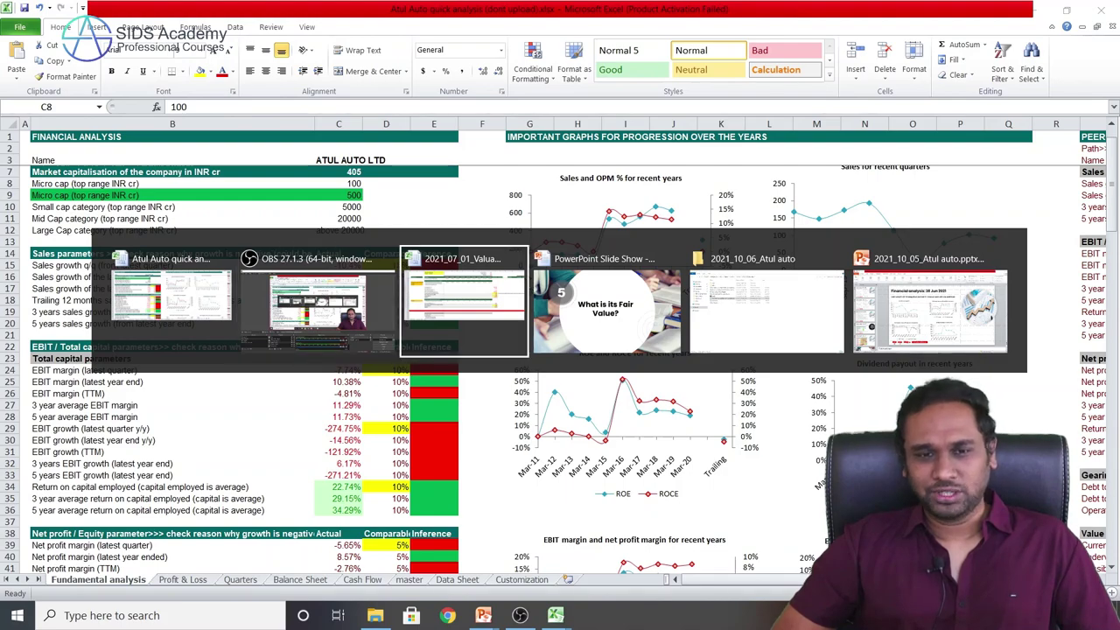
{"action": "key", "text": "Up"}
{"action": "key", "text": "Up"}
{"action": "key", "text": "Up"}
{"action": "key", "text": "Up"}
{"action": "key", "text": "Up"}
{"action": "key", "text": "Up"}
{"action": "key", "text": "Up"}
{"action": "key", "text": "Up"}
{"action": "key", "text": "Up"}
{"action": "key", "text": "Up"}
{"action": "key", "text": "Up"}
{"action": "key", "text": "Up"}
{"action": "key", "text": "Up"}
{"action": "key", "text": "Up"}
{"action": "key", "text": "Up"}
{"action": "key", "text": "Up"}
{"action": "key", "text": "Up"}
{"action": "key", "text": "Up"}
{"action": "key", "text": "Up"}
{"action": "key", "text": "Up"}
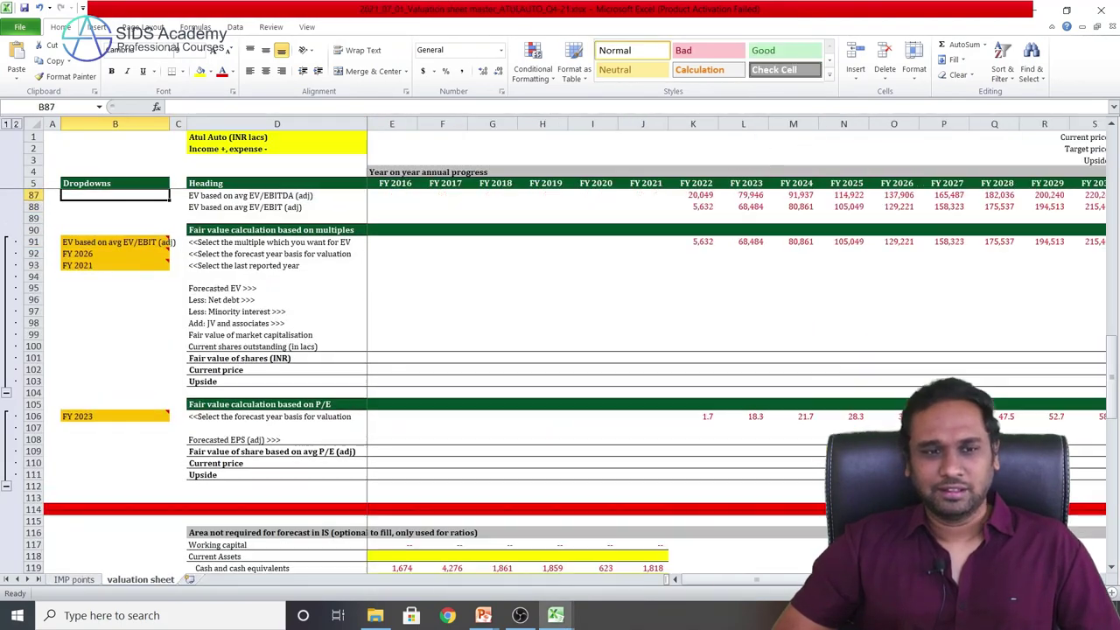
{"action": "key", "text": "Up"}
{"action": "key", "text": "Up"}
{"action": "key", "text": "Up"}
{"action": "key", "text": "Up"}
{"action": "key", "text": "Up"}
{"action": "key", "text": "Up"}
{"action": "key", "text": "Up"}
{"action": "key", "text": "Up"}
{"action": "key", "text": "Up"}
{"action": "key", "text": "Up"}
{"action": "key", "text": "Up"}
{"action": "key", "text": "Up"}
{"action": "key", "text": "Up"}
{"action": "key", "text": "Up"}
{"action": "key", "text": "Up"}
{"action": "key", "text": "Up"}
{"action": "key", "text": "Up"}
{"action": "key", "text": "Up"}
{"action": "key", "text": "Up"}
{"action": "key", "text": "Up"}
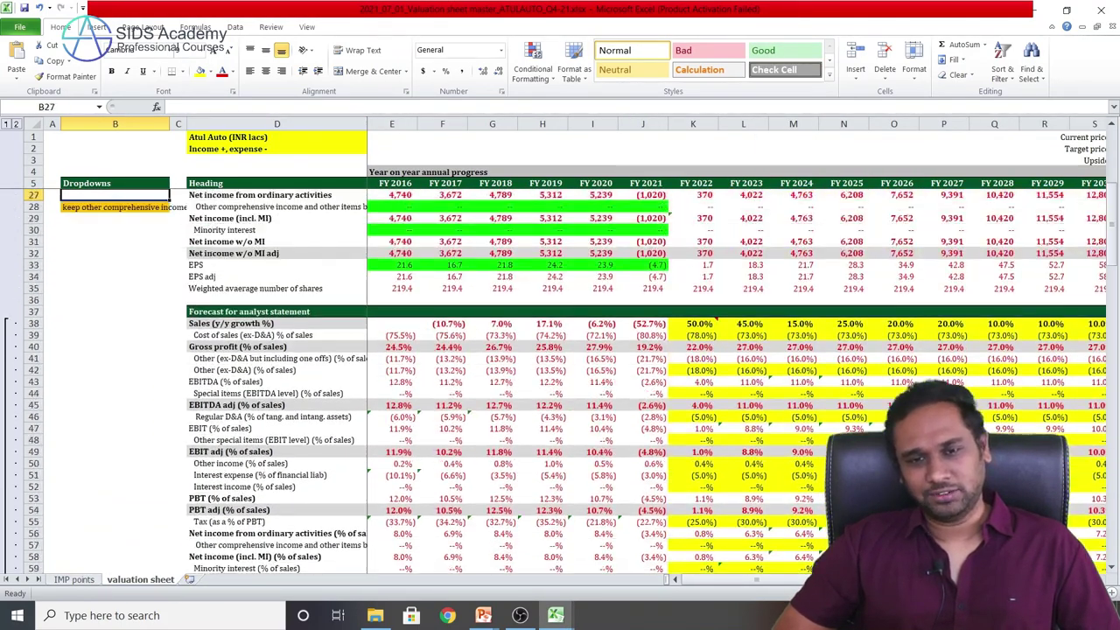
{"action": "key", "text": "Right"}
{"action": "key", "text": "Right"}
{"action": "key", "text": "Right"}
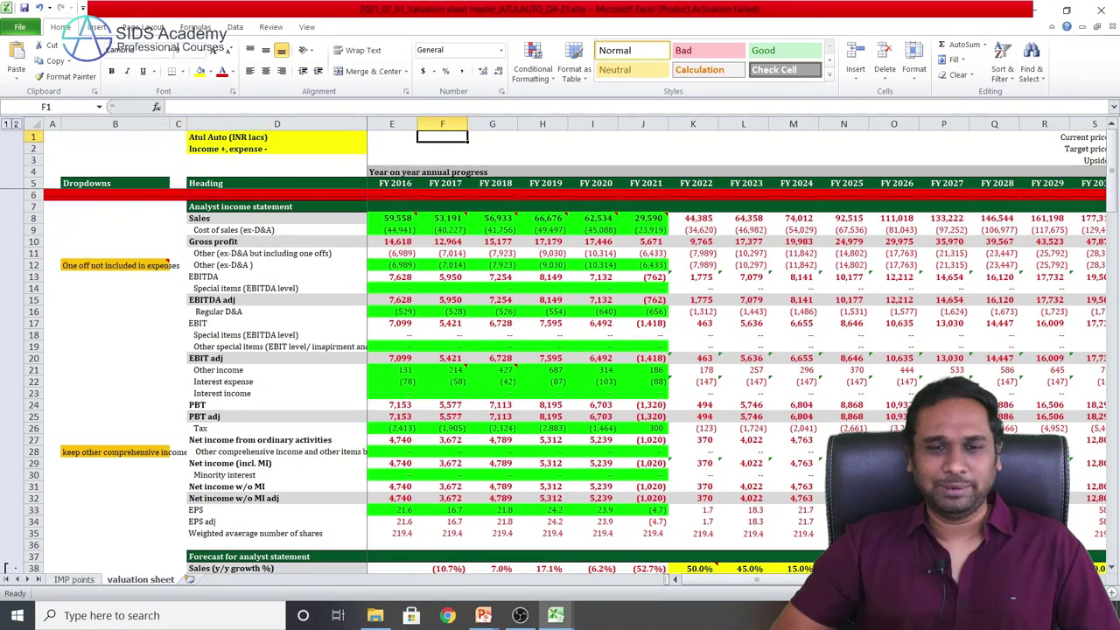
- Examine the analyst income statement along the gross profit row, from forecast year FY 2024 back to FY 2021
{"action": "key", "text": "Right"}
{"action": "key", "text": "Right"}
{"action": "key", "text": "Right"}
{"action": "key", "text": "Right"}
{"action": "key", "text": "Right"}
{"action": "key", "text": "Right"}
{"action": "key", "text": "Right"}
{"action": "key", "text": "Right"}
{"action": "key", "text": "Right"}
{"action": "key", "text": "Down"}
{"action": "key", "text": "Left"}
{"action": "key", "text": "Down"}
{"action": "key", "text": "Down"}
{"action": "key", "text": "Down"}
{"action": "key", "text": "Down"}
{"action": "key", "text": "Down"}
{"action": "key", "text": "Down"}
{"action": "key", "text": "Down"}
{"action": "key", "text": "Down"}
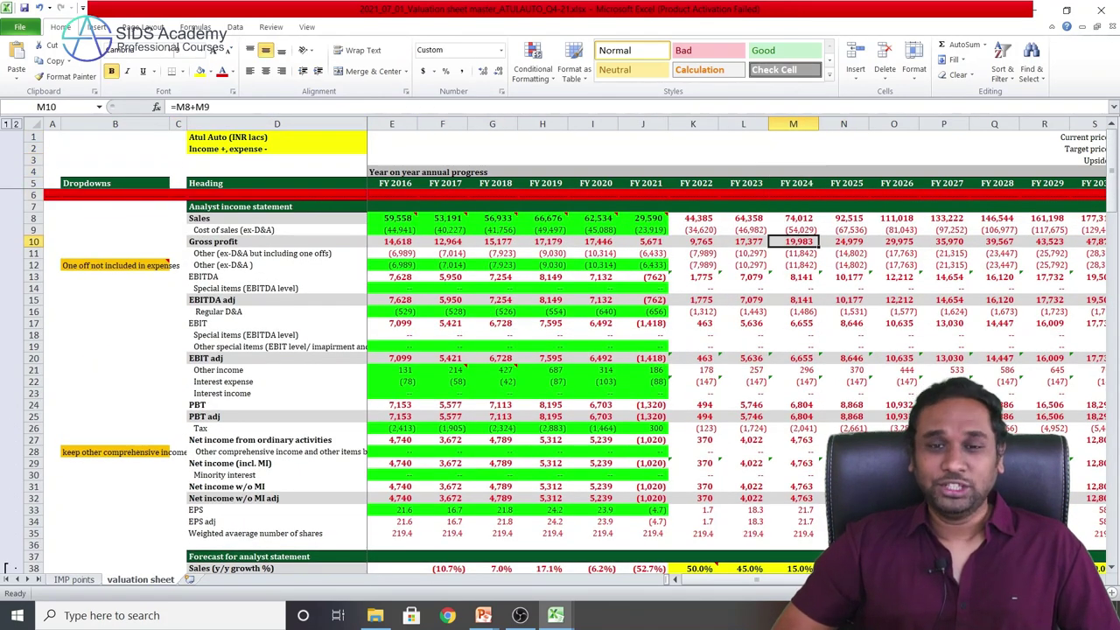
{"action": "key", "text": "Left"}
{"action": "key", "text": "Left"}
{"action": "key", "text": "Left"}
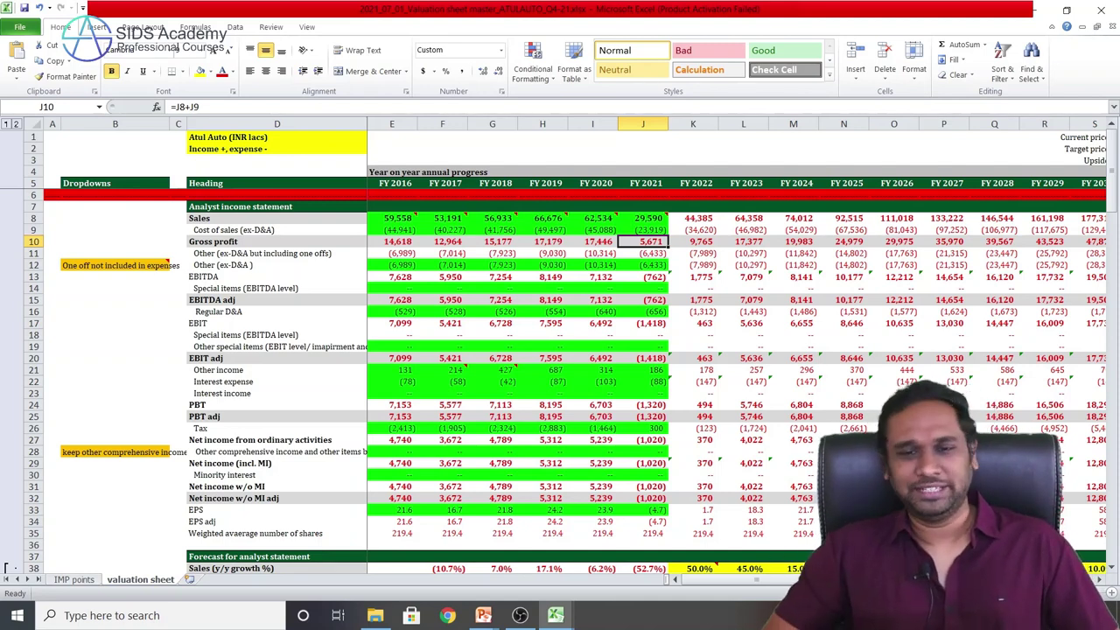
- Highlight the historical columns FY 2016 to FY 2021, and move on to the forecast years from FY 2022 to FY 2024
{"action": "left_click_drag", "start_coordinate": [643, 123], "coordinate": [393, 123]}
{"action": "left_click", "coordinate": [643, 241]}
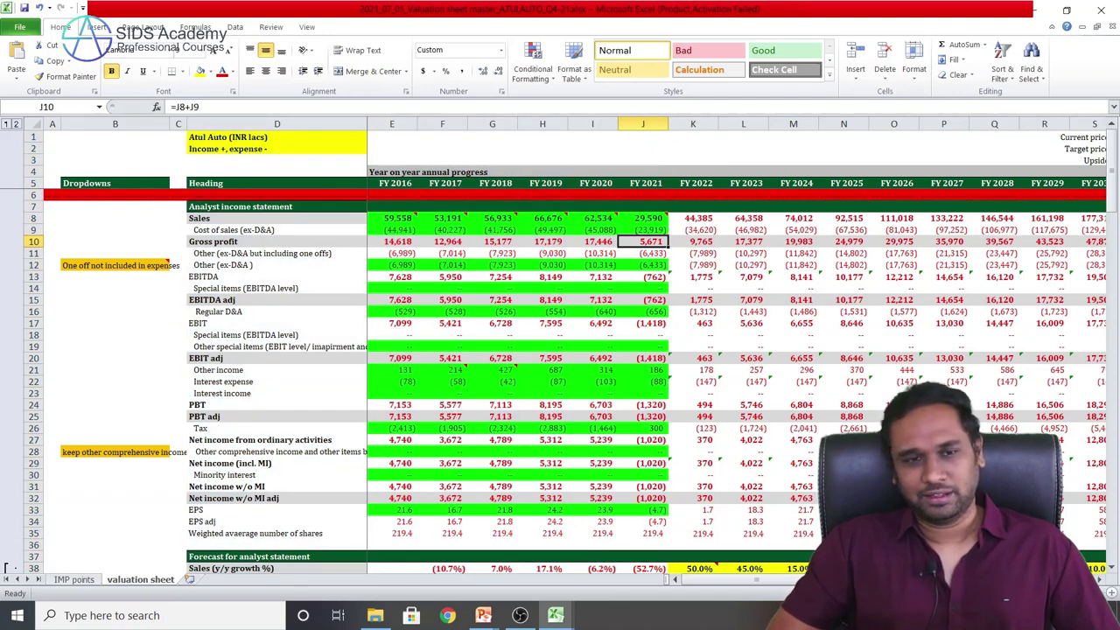
{"action": "key", "text": "ctrl+space"}
{"action": "key", "text": "Left"}
{"action": "key", "text": "Left"}
{"action": "key", "text": "Left"}
{"action": "left_click_drag", "start_coordinate": [642, 123], "coordinate": [392, 123]}
{"action": "left_click", "coordinate": [693, 253]}
{"action": "key", "text": "Right"}
{"action": "key", "text": "Right"}
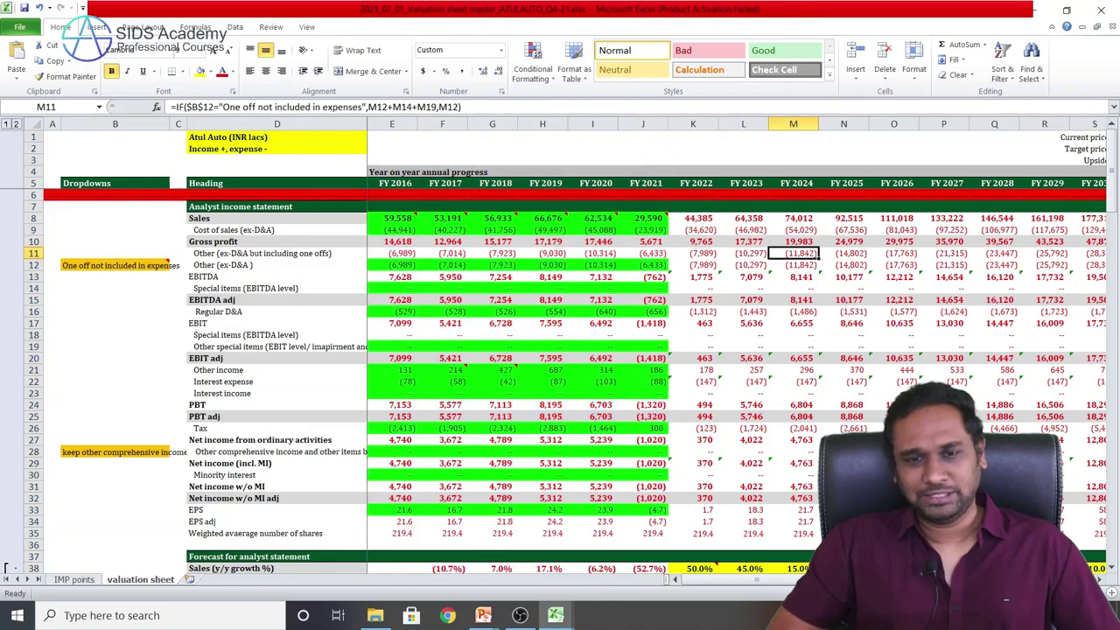
- Review the forecast assumptions for the analyst statement, from sales growth down to the analyst balance sheet's financial liabilities
{"action": "key", "text": "Down"}
{"action": "key", "text": "Down"}
{"action": "key", "text": "Down"}
{"action": "key", "text": "Down"}
{"action": "key", "text": "Down"}
{"action": "key", "text": "Down"}
{"action": "key", "text": "Down"}
{"action": "key", "text": "Down"}
{"action": "key", "text": "Down"}
{"action": "key", "text": "Down"}
{"action": "key", "text": "Down"}
{"action": "key", "text": "Down"}
{"action": "key", "text": "Down"}
{"action": "key", "text": "Down"}
{"action": "key", "text": "Down"}
{"action": "key", "text": "Down"}
{"action": "key", "text": "Down"}
{"action": "key", "text": "Down"}
{"action": "key", "text": "Down"}
{"action": "key", "text": "Down"}
{"action": "key", "text": "Down"}
{"action": "key", "text": "Left"}
{"action": "key", "text": "Left"}
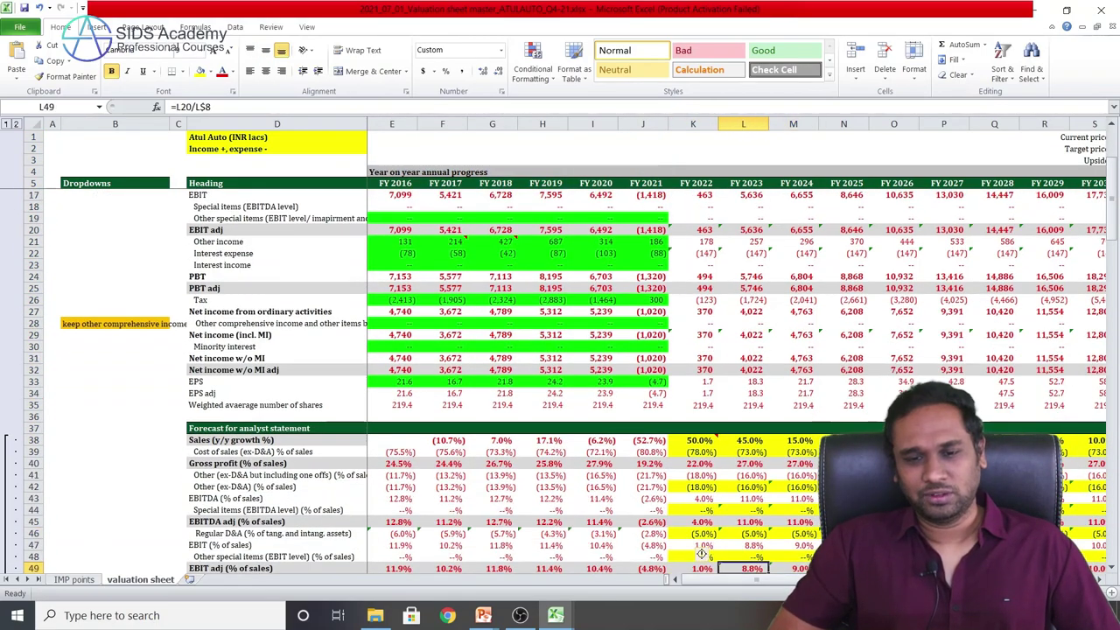
{"action": "key", "text": "Left"}
{"action": "key", "text": "Down"}
{"action": "key", "text": "Down"}
{"action": "key", "text": "Down"}
{"action": "key", "text": "Down"}
{"action": "key", "text": "Down"}
{"action": "key", "text": "Down"}
{"action": "key", "text": "Down"}
{"action": "key", "text": "Down"}
{"action": "key", "text": "Down"}
{"action": "key", "text": "Down"}
{"action": "key", "text": "Down"}
{"action": "key", "text": "Down"}
{"action": "key", "text": "Down"}
{"action": "key", "text": "Down"}
{"action": "key", "text": "Down"}
{"action": "key", "text": "Down"}
{"action": "key", "text": "Down"}
{"action": "key", "text": "Down"}
{"action": "key", "text": "Down"}
{"action": "key", "text": "Down"}
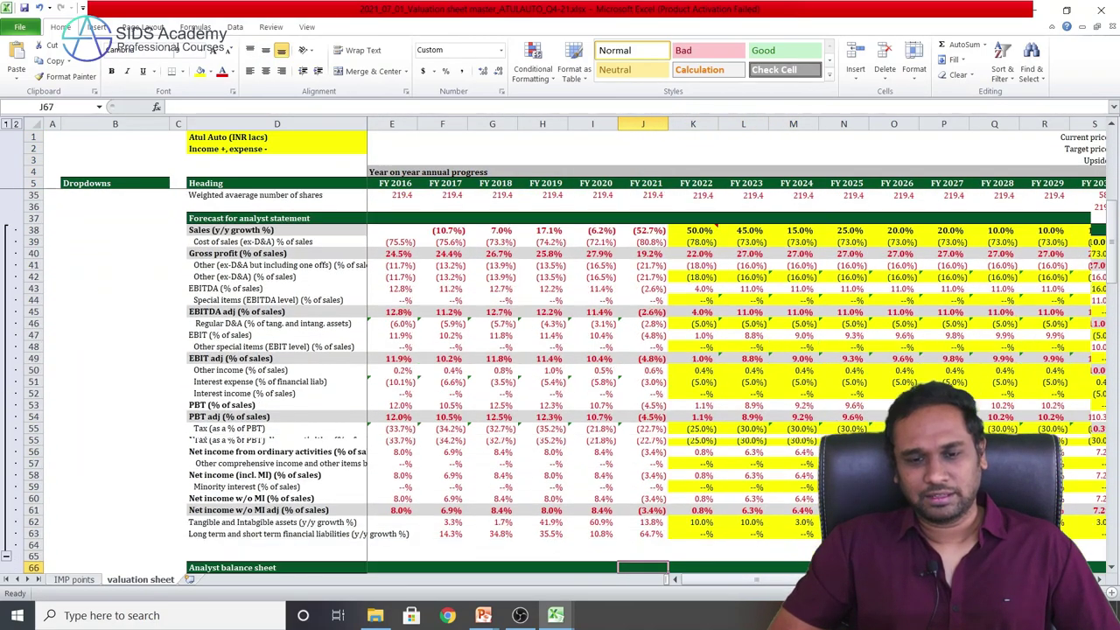
{"action": "key", "text": "Down"}
- Review the FY 2022 forecast column from the analyst balance sheet's financial liabilities back up to the analyst income statement
{"action": "key", "text": "Right"}
{"action": "key", "text": "Up"}
{"action": "key", "text": "Up"}
{"action": "key", "text": "Up"}
{"action": "key", "text": "Up"}
{"action": "key", "text": "Up"}
{"action": "key", "text": "Up"}
{"action": "key", "text": "Up"}
{"action": "key", "text": "Up"}
{"action": "key", "text": "Up"}
{"action": "key", "text": "Up"}
{"action": "key", "text": "Up"}
{"action": "key", "text": "Up"}
{"action": "key", "text": "Up"}
{"action": "key", "text": "Up"}
{"action": "key", "text": "Up"}
{"action": "key", "text": "Up"}
{"action": "key", "text": "Up"}
{"action": "key", "text": "Up"}
{"action": "key", "text": "Up"}
{"action": "key", "text": "Up"}
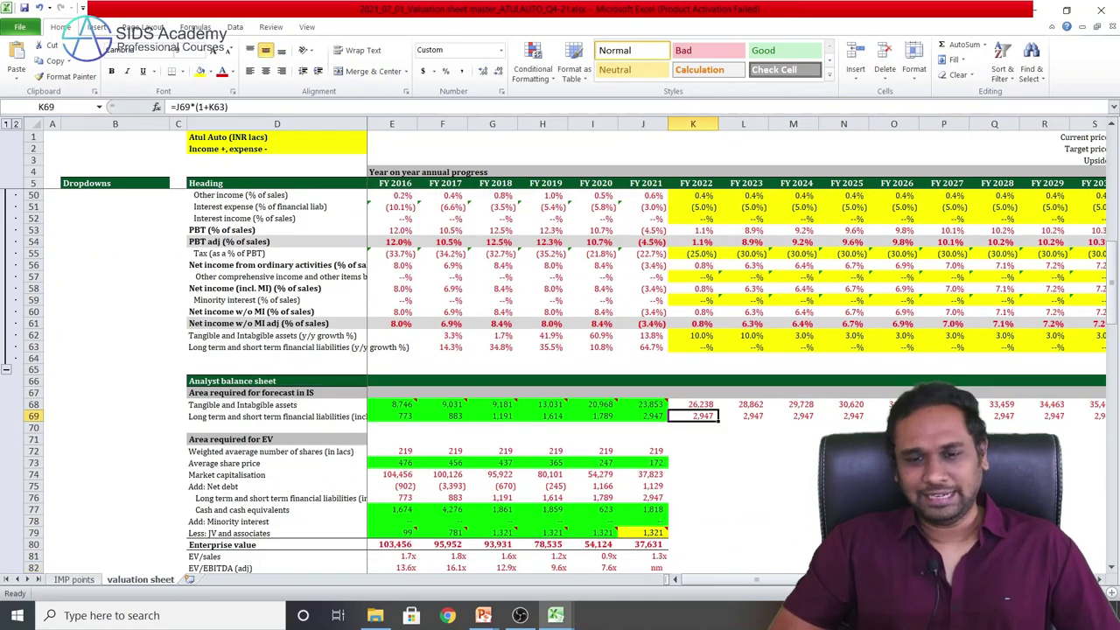
{"action": "key", "text": "Up"}
{"action": "key", "text": "Up"}
{"action": "key", "text": "Up"}
{"action": "key", "text": "Up"}
{"action": "key", "text": "Up"}
{"action": "key", "text": "Up"}
{"action": "key", "text": "Down"}
{"action": "key", "text": "Down"}
{"action": "key", "text": "Down"}
{"action": "key", "text": "Down"}
{"action": "key", "text": "Down"}
{"action": "key", "text": "Down"}
{"action": "key", "text": "Down"}
{"action": "key", "text": "Down"}
{"action": "key", "text": "Down"}
{"action": "key", "text": "Down"}
{"action": "key", "text": "Down"}
{"action": "key", "text": "Down"}
{"action": "key", "text": "Down"}
{"action": "key", "text": "Down"}
{"action": "key", "text": "Down"}
{"action": "key", "text": "Down"}
{"action": "key", "text": "Down"}
{"action": "key", "text": "Down"}
{"action": "key", "text": "Down"}
{"action": "key", "text": "Down"}
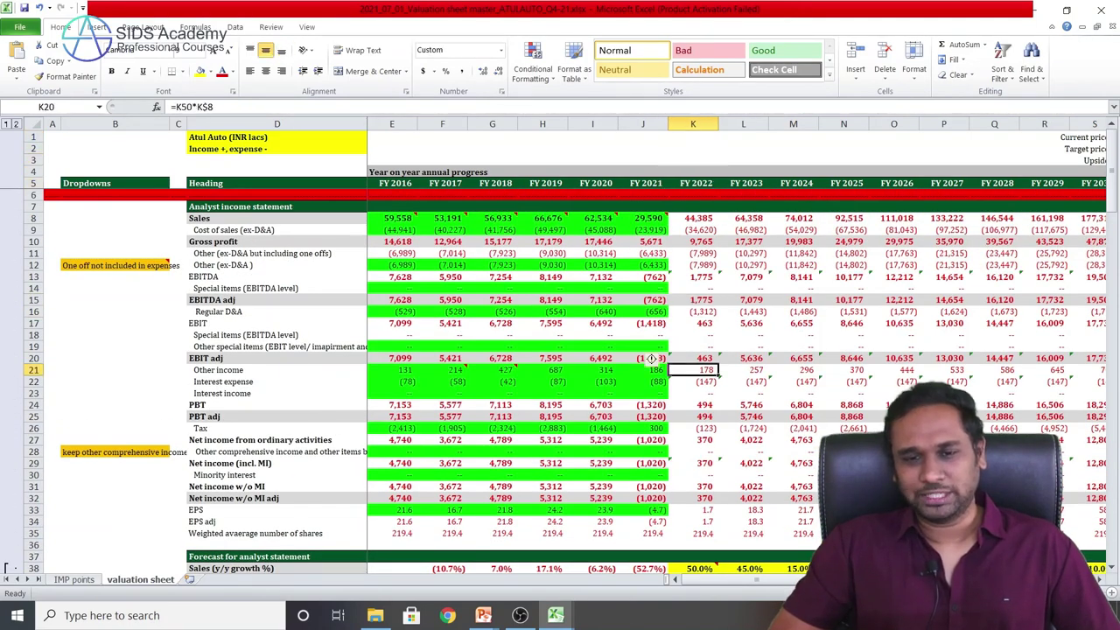
- Trace the FY 2022 column from the income statement down to the EBITDA-level forecast assumptions
{"action": "left_click_drag", "start_coordinate": [693, 124], "coordinate": [998, 123]}
{"action": "key", "text": "Down"}
{"action": "key", "text": "Down"}
{"action": "key", "text": "Down"}
{"action": "key", "text": "Down"}
{"action": "key", "text": "Down"}
{"action": "key", "text": "Down"}
{"action": "key", "text": "Down"}
{"action": "key", "text": "Down"}
{"action": "key", "text": "Down"}
{"action": "key", "text": "Down"}
{"action": "key", "text": "Down"}
{"action": "key", "text": "Down"}
{"action": "key", "text": "Down"}
{"action": "key", "text": "Down"}
{"action": "key", "text": "Down"}
{"action": "key", "text": "Down"}
{"action": "key", "text": "Down"}
{"action": "key", "text": "Down"}
{"action": "key", "text": "Down"}
{"action": "key", "text": "Down"}
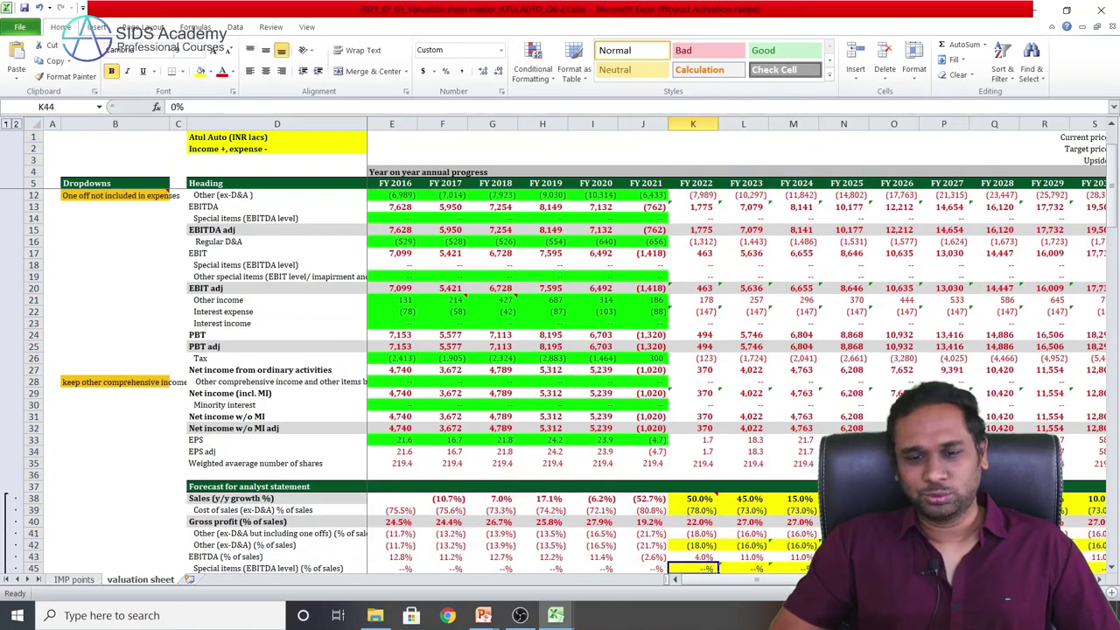
- Go back up the FY 2022 column from the forecast assumptions to the sales figure in the analyst income statement
{"action": "key", "text": "Up"}
{"action": "key", "text": "Up"}
{"action": "key", "text": "Up"}
{"action": "key", "text": "Up"}
{"action": "key", "text": "Up"}
{"action": "key", "text": "Up"}
{"action": "key", "text": "Up"}
{"action": "key", "text": "Up"}
{"action": "key", "text": "Up"}
{"action": "key", "text": "Up"}
{"action": "key", "text": "Up"}
{"action": "key", "text": "Up"}
{"action": "key", "text": "Up"}
{"action": "key", "text": "Up"}
{"action": "key", "text": "Up"}
{"action": "key", "text": "Up"}
{"action": "key", "text": "Up"}
{"action": "key", "text": "Up"}
{"action": "key", "text": "Up"}
{"action": "key", "text": "Up"}
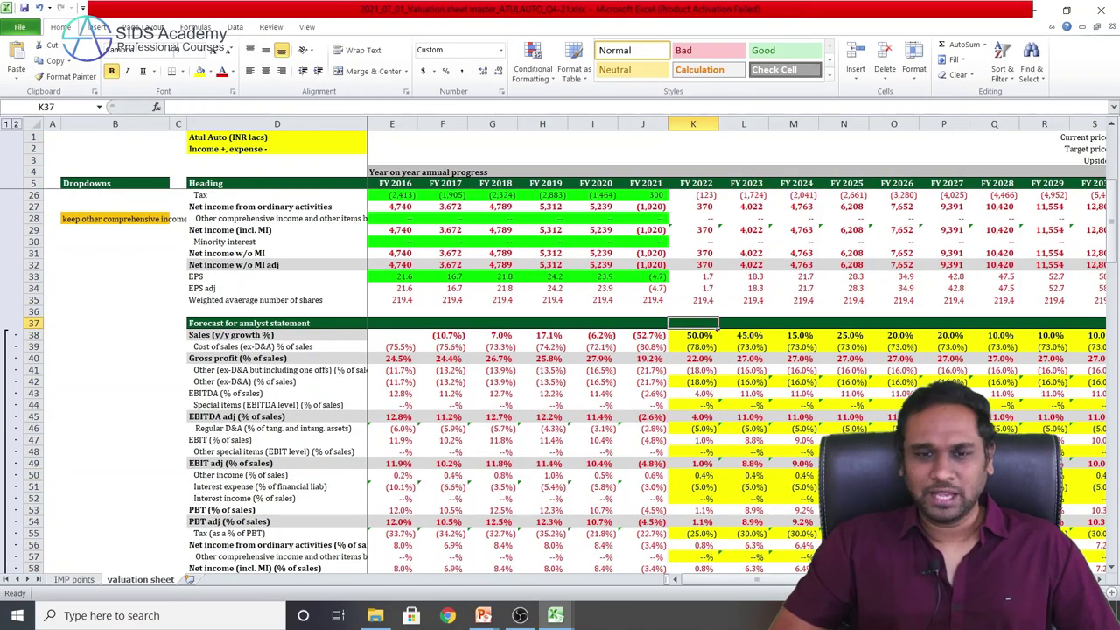
{"action": "key", "text": "Up"}
{"action": "key", "text": "Up"}
{"action": "key", "text": "Up"}
{"action": "key", "text": "Up"}
{"action": "key", "text": "Up"}
{"action": "key", "text": "Up"}
{"action": "key", "text": "Up"}
{"action": "key", "text": "Up"}
{"action": "key", "text": "Up"}
{"action": "key", "text": "Up"}
{"action": "key", "text": "Up"}
{"action": "key", "text": "Up"}
{"action": "key", "text": "Up"}
{"action": "key", "text": "Up"}
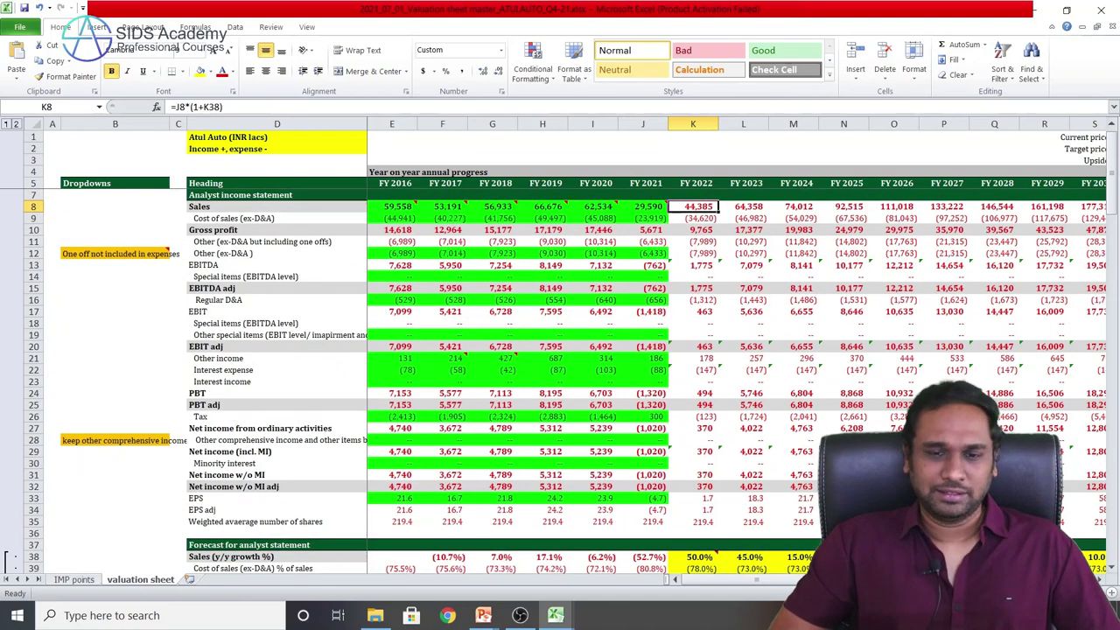
- Return to the top of the sheet and inspect the FY 2022 sales formula
{"action": "key", "text": "ctrl+Down"}
{"action": "key", "text": "Up"}
{"action": "key", "text": "Up"}
{"action": "key", "text": "Up"}
{"action": "key", "text": "Up"}
{"action": "key", "text": "ctrl+Up"}
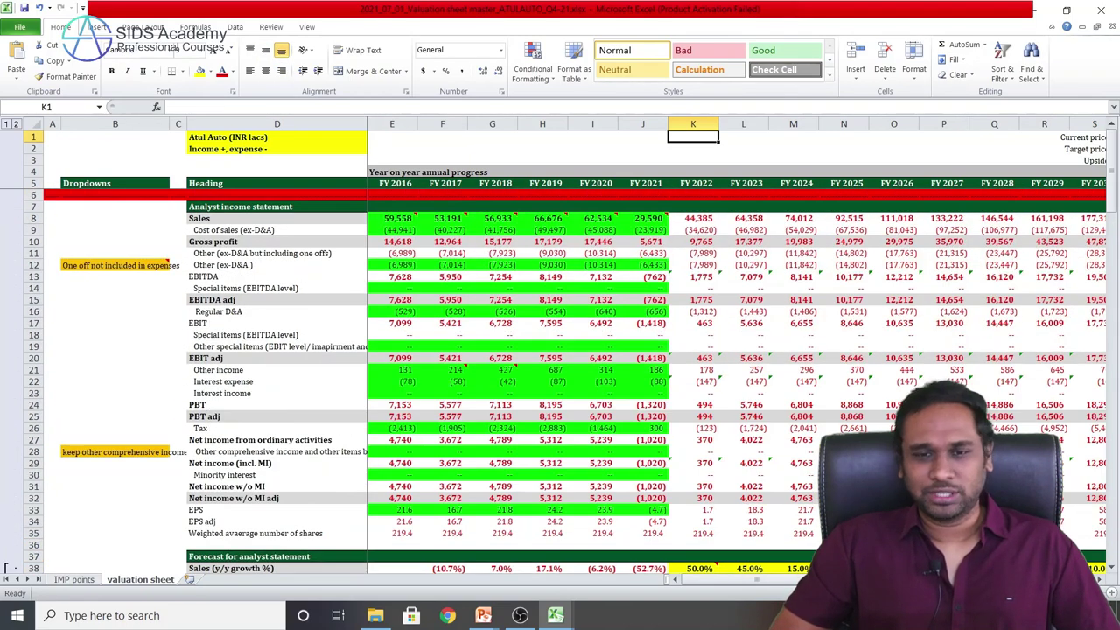
{"action": "key", "text": "Down"}
{"action": "key", "text": "Down"}
{"action": "key", "text": "Down"}
{"action": "key", "text": "Down"}
{"action": "key", "text": "Down"}
{"action": "key", "text": "Down"}
{"action": "key", "text": "Down"}
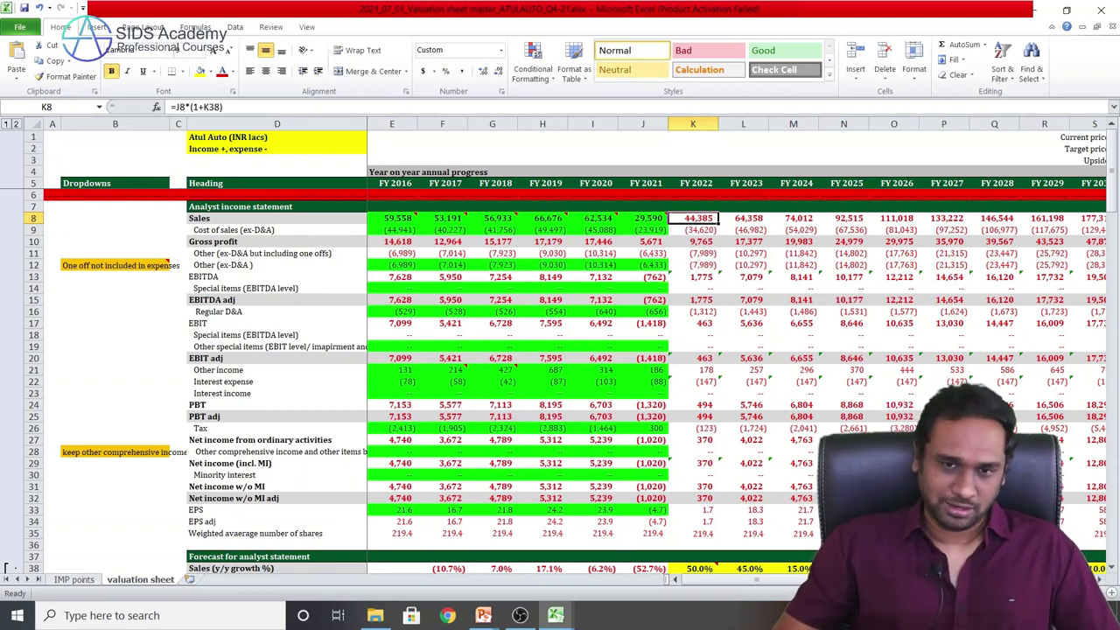
- Compare the sales figures and their formulas across FY 2021, FY 2022 and FY 2023
{"action": "key", "text": "Right"}
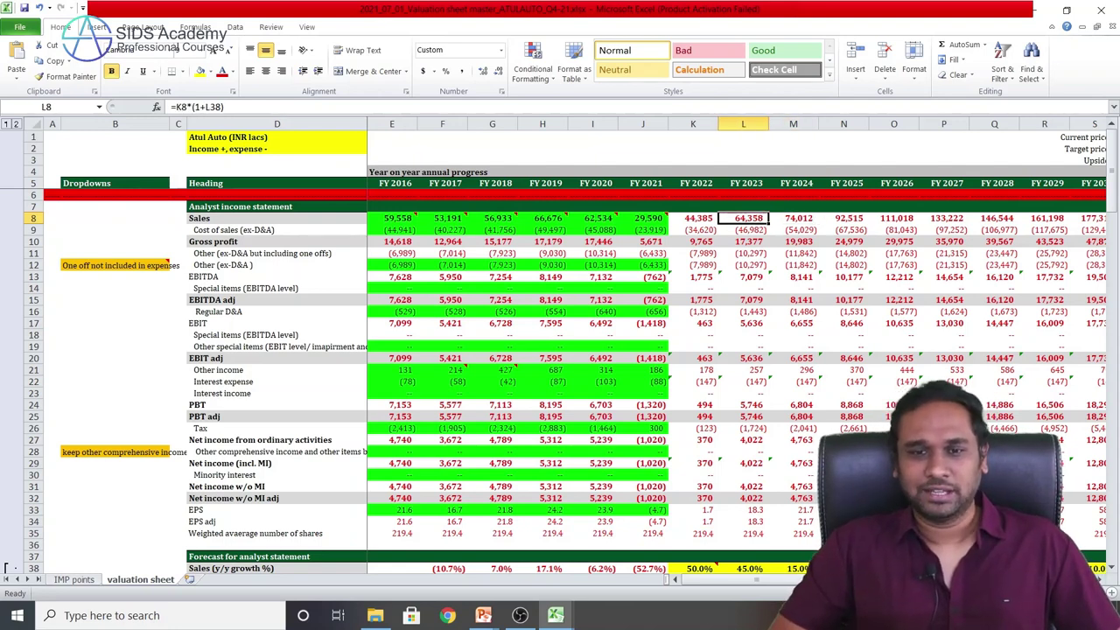
{"action": "key", "text": "Left"}
{"action": "key", "text": "Left"}
{"action": "key", "text": "Left"}
{"action": "key", "text": "Left"}
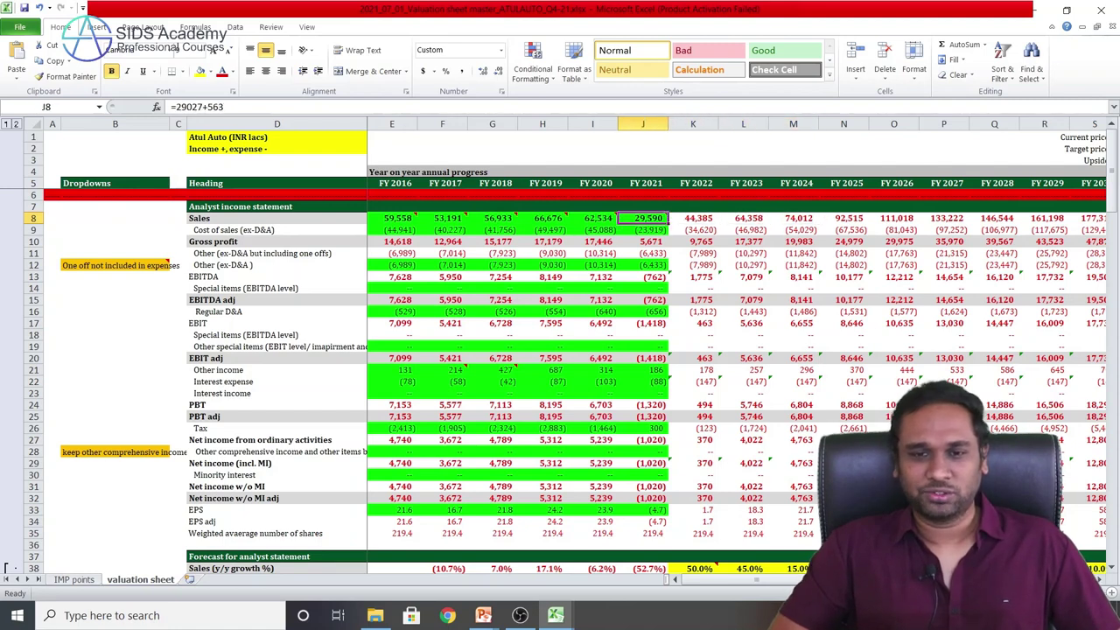
{"action": "key", "text": "Right"}
{"action": "key", "text": "Right"}
{"action": "key", "text": "Right"}
{"action": "key", "text": "Right"}
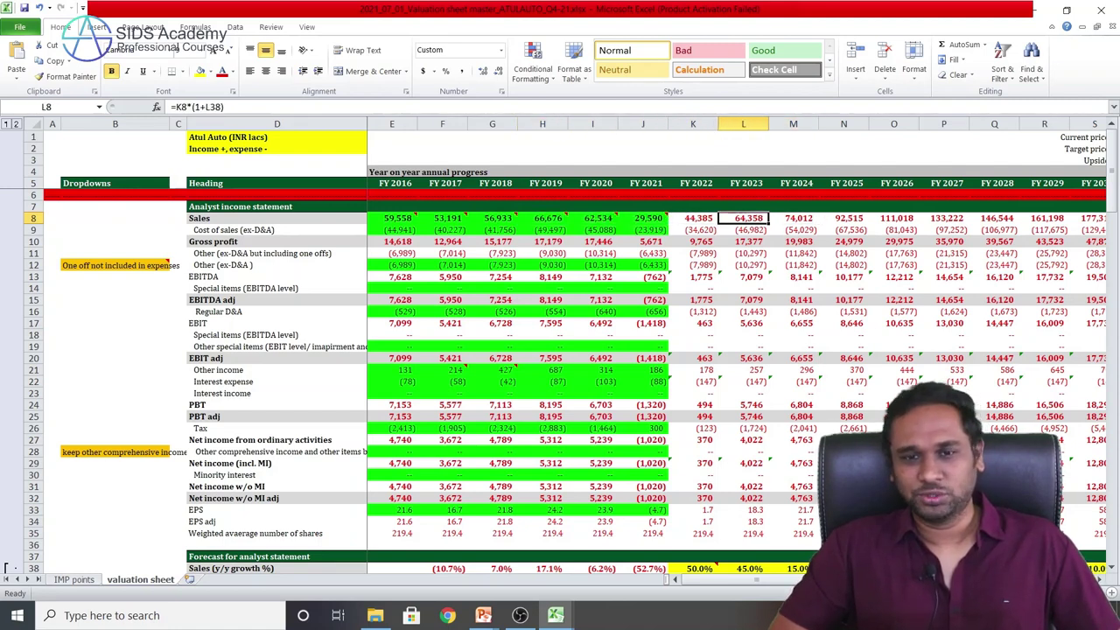
{"action": "key", "text": "Left"}
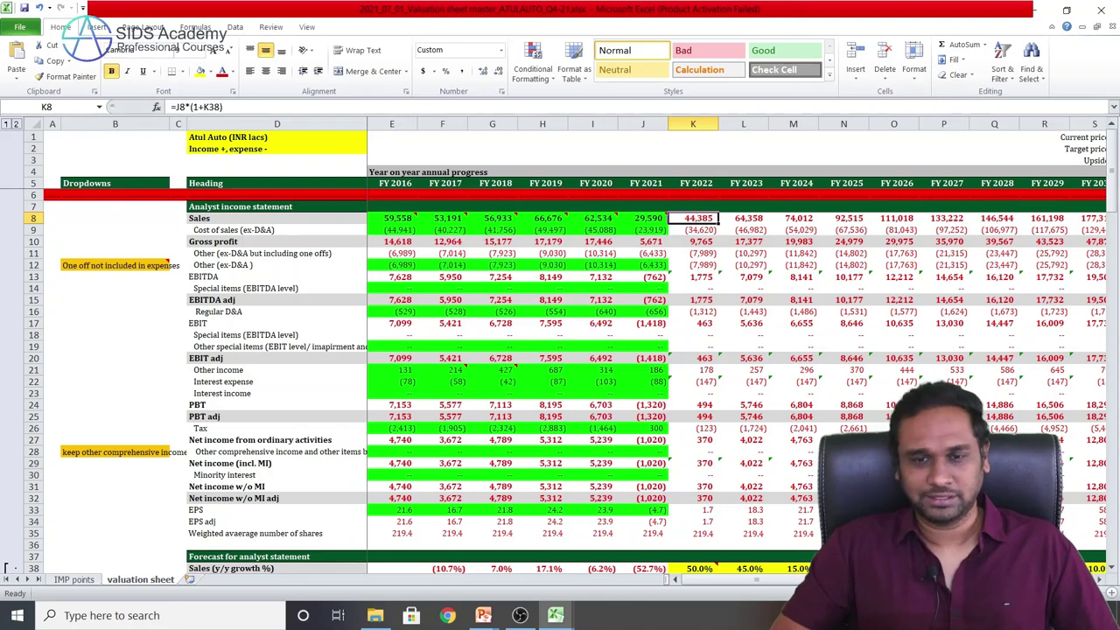
{"action": "key", "text": "Right"}
{"action": "key", "text": "Right"}
{"action": "key", "text": "Left"}
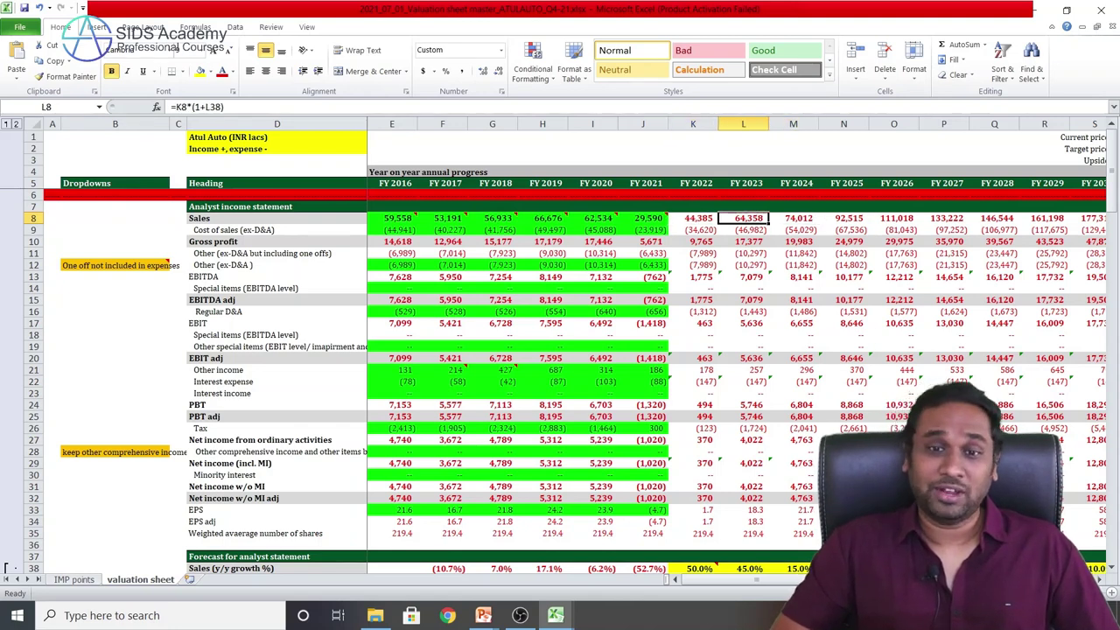
- Highlight the forecast sales from FY 2023 to FY 2029, and shorten the highlighted range from its far end
{"action": "key", "text": "shift+Right"}
{"action": "key", "text": "shift+Right"}
{"action": "key", "text": "shift+Right"}
{"action": "key", "text": "shift+Right"}
{"action": "key", "text": "shift+Right"}
{"action": "key", "text": "shift+Right"}
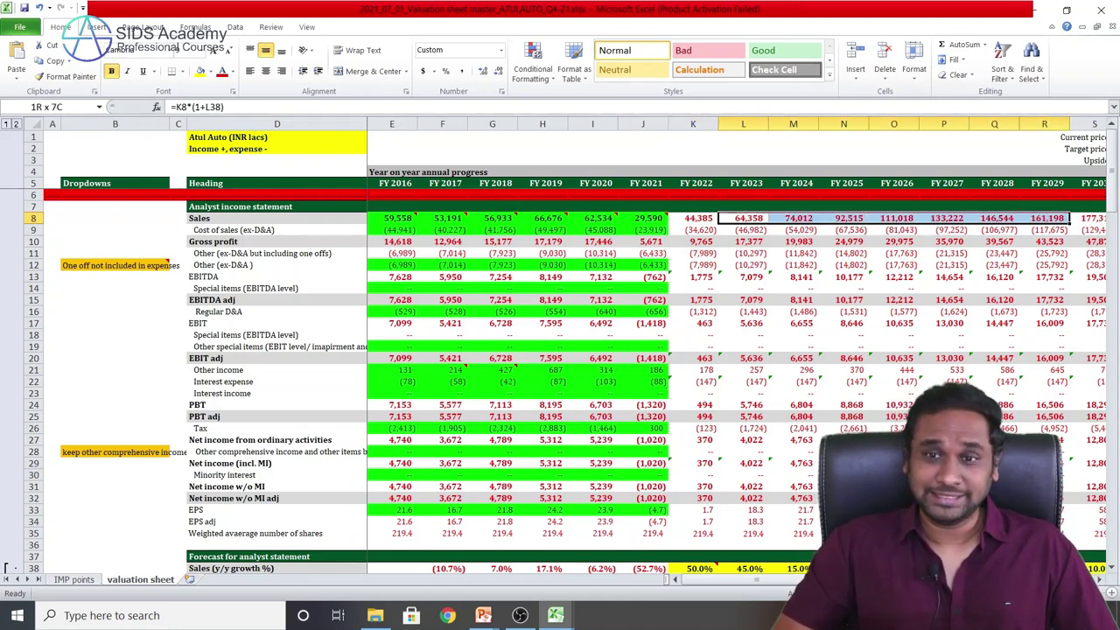
{"action": "key", "text": "shift+Left"}
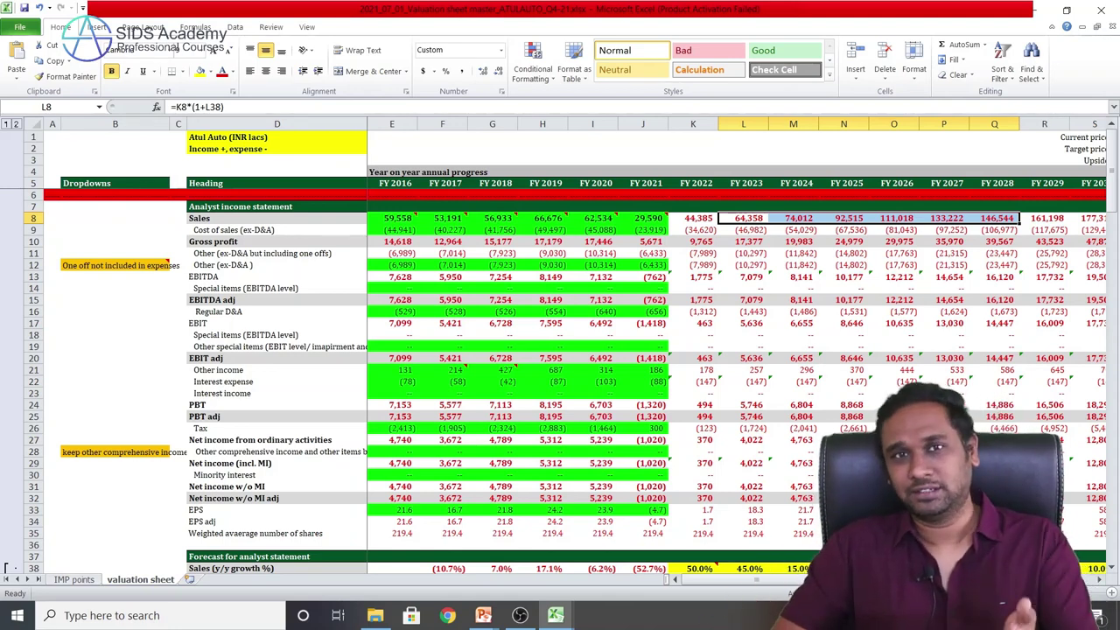
{"action": "key", "text": "shift+Left"}
- Go down the FY 2023 column from sales to the percentage assumptions in the forecast for the analyst statement
{"action": "key", "text": "Down"}
{"action": "key", "text": "Down"}
{"action": "key", "text": "Down"}
{"action": "key", "text": "Down"}
{"action": "key", "text": "Down"}
{"action": "key", "text": "Down"}
{"action": "key", "text": "Down"}
{"action": "key", "text": "Down"}
{"action": "key", "text": "Down"}
{"action": "key", "text": "Down"}
{"action": "key", "text": "Down"}
{"action": "key", "text": "Down"}
{"action": "key", "text": "Down"}
{"action": "key", "text": "Down"}
{"action": "key", "text": "Down"}
{"action": "key", "text": "Down"}
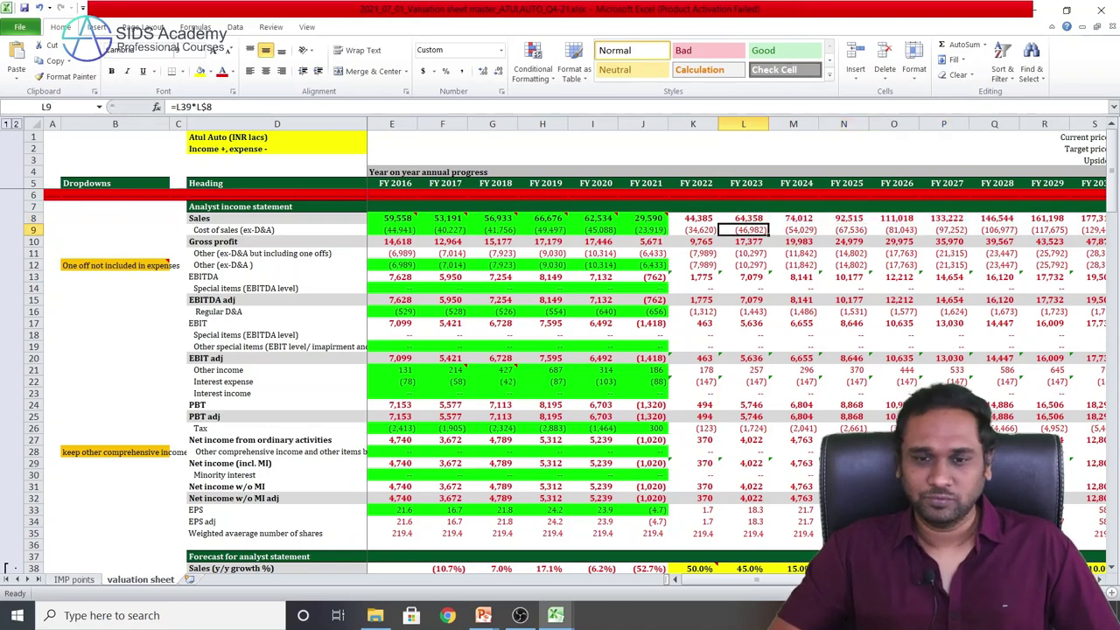
{"action": "key", "text": "Down"}
{"action": "key", "text": "Down"}
{"action": "key", "text": "Down"}
{"action": "key", "text": "Down"}
{"action": "key", "text": "Down"}
{"action": "key", "text": "Down"}
{"action": "key", "text": "Down"}
{"action": "key", "text": "Down"}
{"action": "key", "text": "Down"}
{"action": "key", "text": "Down"}
{"action": "key", "text": "Down"}
{"action": "key", "text": "Down"}
{"action": "key", "text": "Down"}
{"action": "key", "text": "Down"}
{"action": "key", "text": "Down"}
{"action": "key", "text": "Down"}
{"action": "key", "text": "Down"}
{"action": "key", "text": "Down"}
{"action": "key", "text": "Down"}
{"action": "key", "text": "Down"}
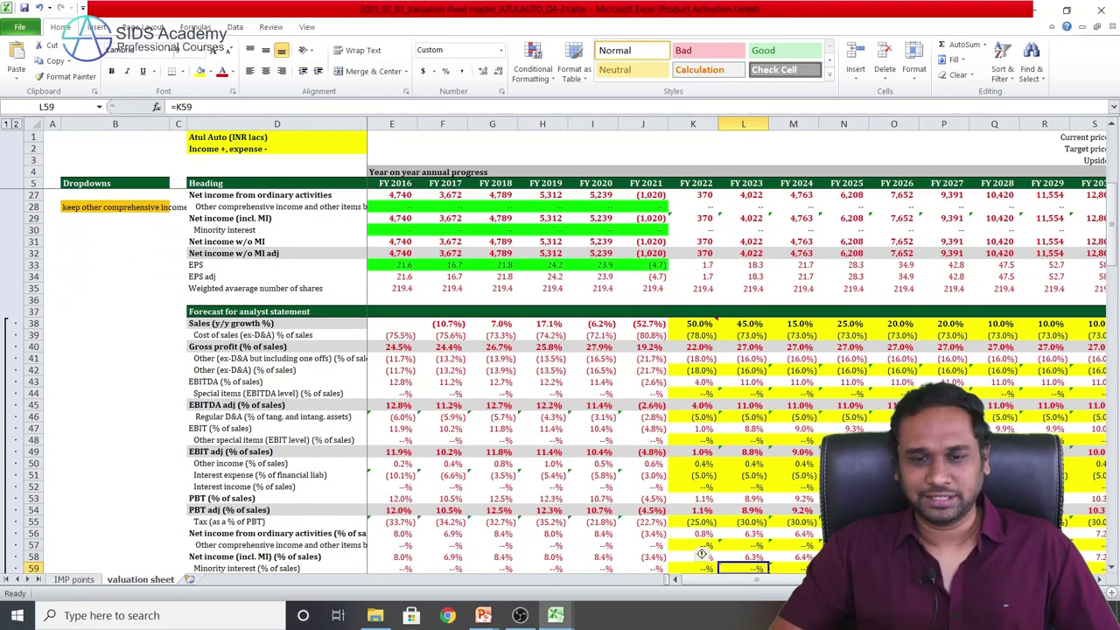
- Go back up the forecast assumptions and examine the FY 2022 interest income percentage
{"action": "key", "text": "Up"}
{"action": "key", "text": "Up"}
{"action": "key", "text": "Up"}
{"action": "key", "text": "Up"}
{"action": "key", "text": "Up"}
{"action": "key", "text": "Up"}
{"action": "key", "text": "Up"}
{"action": "key", "text": "Left"}
{"action": "key", "text": "Down"}
{"action": "key", "text": "Down"}
{"action": "key", "text": "Down"}
{"action": "key", "text": "Down"}
{"action": "key", "text": "Down"}
{"action": "key", "text": "Down"}
{"action": "key", "text": "Down"}
{"action": "key", "text": "Down"}
{"action": "key", "text": "Down"}
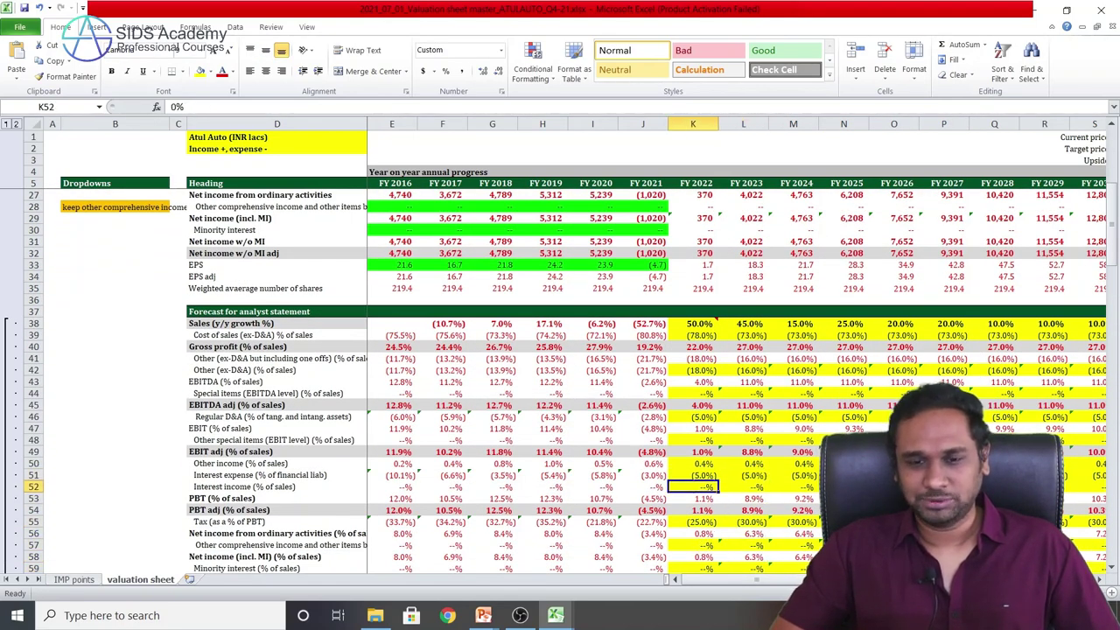
- Locate the FY 2020 adjusted EBIT margin among the historical percentages of sales
{"action": "key", "text": "Up"}
{"action": "key", "text": "Up"}
{"action": "key", "text": "Up"}
{"action": "key", "text": "Up"}
{"action": "key", "text": "Up"}
{"action": "key", "text": "Up"}
{"action": "key", "text": "Up"}
{"action": "key", "text": "Up"}
{"action": "key", "text": "Up"}
{"action": "key", "text": "Left"}
{"action": "key", "text": "Left"}
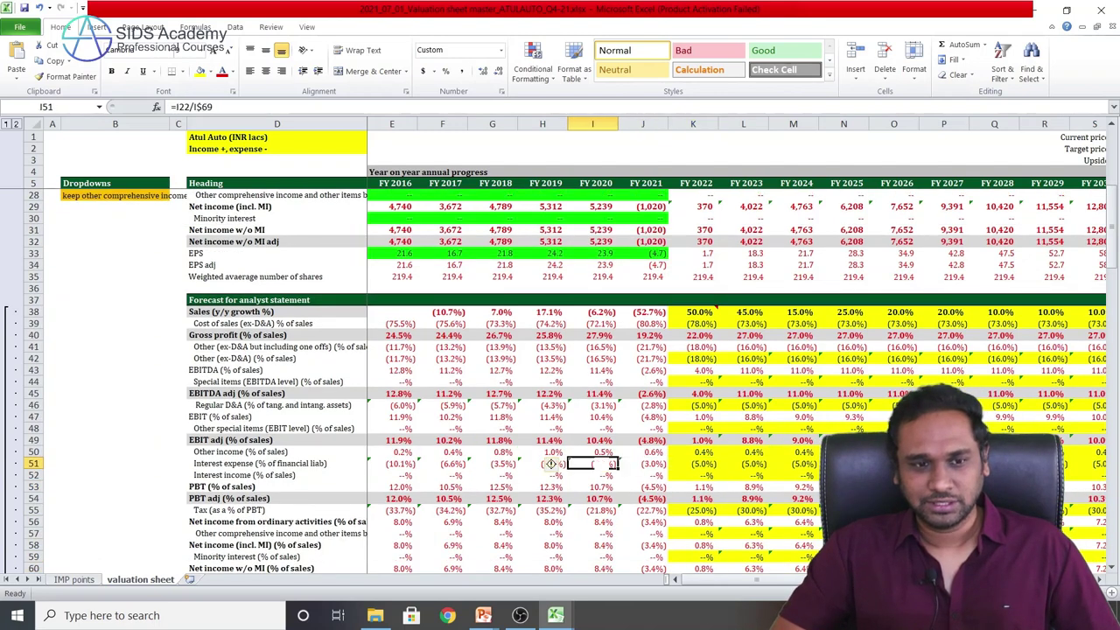
{"action": "key", "text": "Up"}
{"action": "key", "text": "Right"}
{"action": "key", "text": "Left"}
{"action": "key", "text": "Up"}
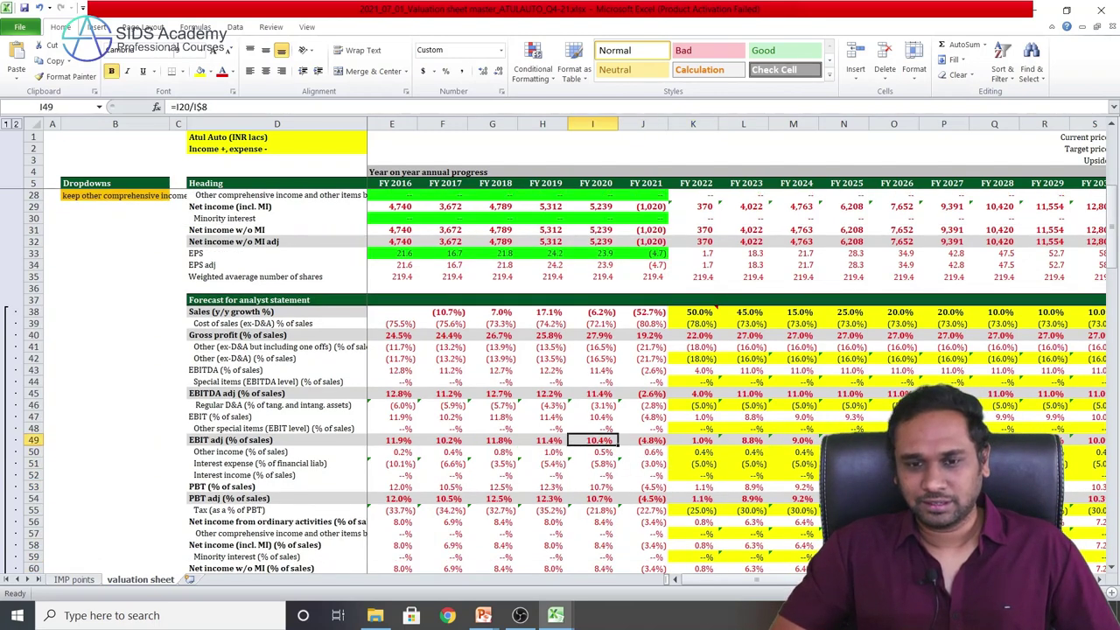
- Compare the adjusted EBIT margin of FY 2020 with the FY 2023 forecast
{"action": "key", "text": "Right"}
{"action": "key", "text": "Right"}
{"action": "key", "text": "Right"}
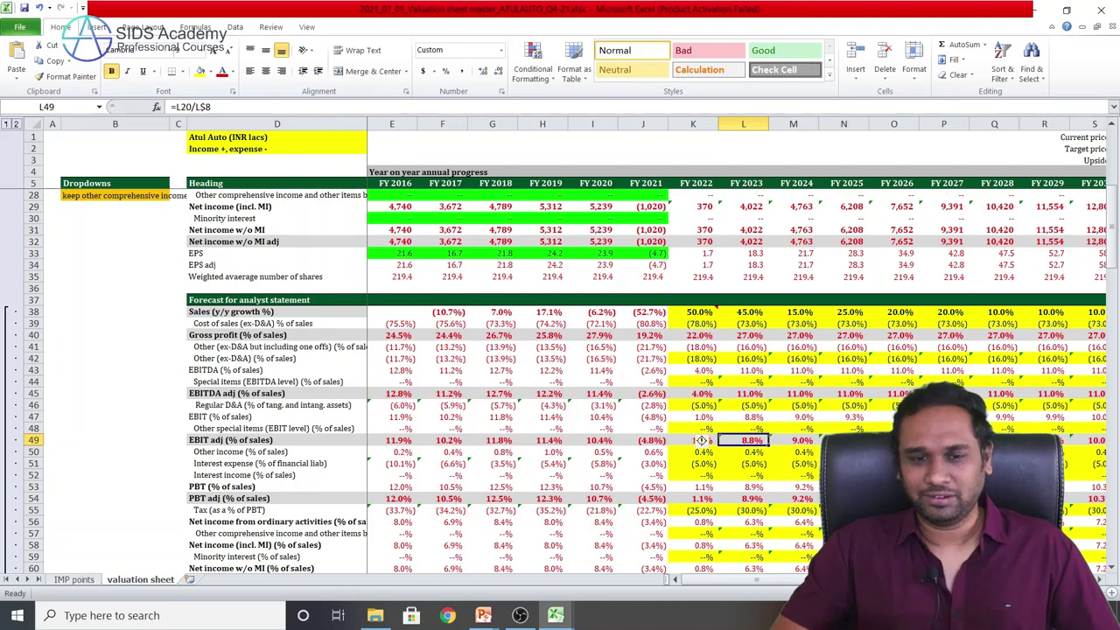
{"action": "key", "text": "Left"}
{"action": "key", "text": "Left"}
{"action": "key", "text": "Left"}
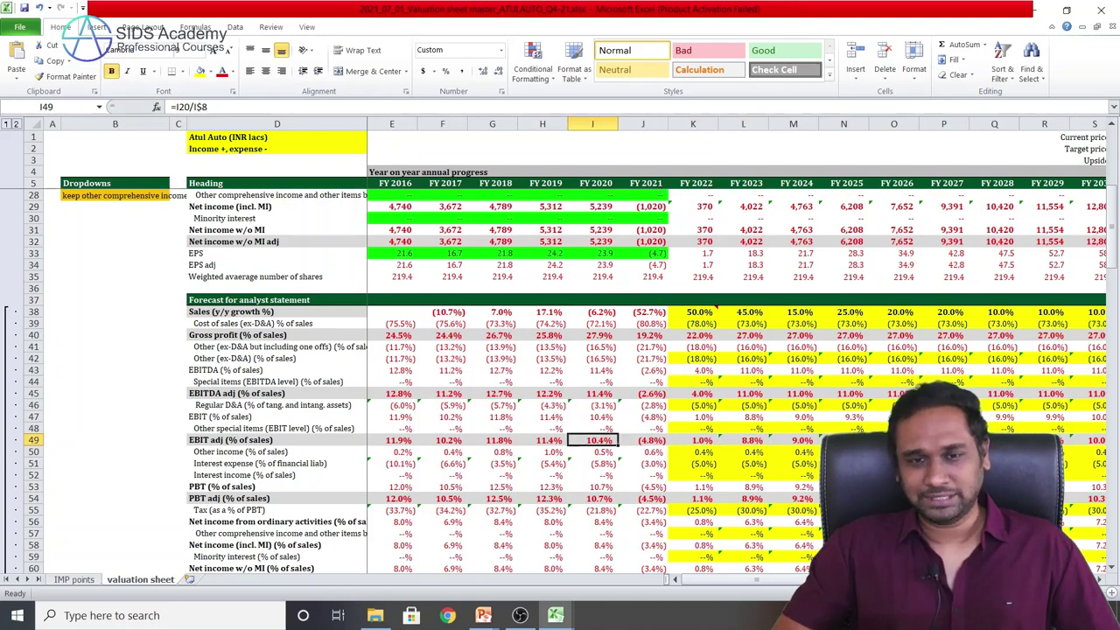
{"action": "key", "text": "Right"}
{"action": "key", "text": "Right"}
{"action": "key", "text": "Right"}
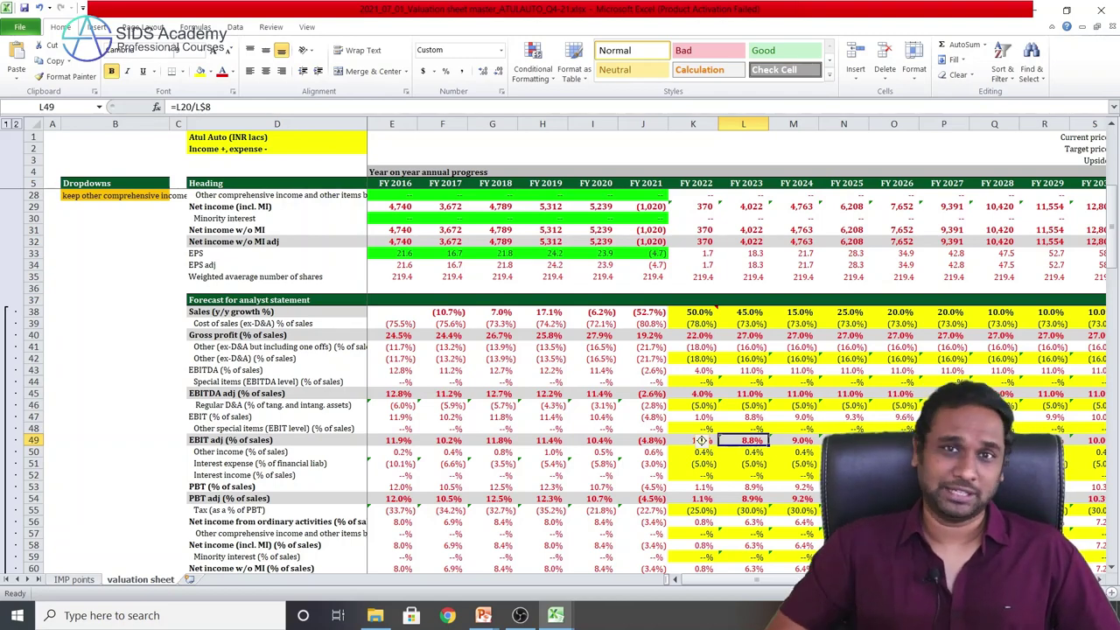
- Go down past the analyst balance sheet and EV inputs to the fair value calculation sections
{"action": "key", "text": "Down"}
{"action": "key", "text": "Down"}
{"action": "key", "text": "Down"}
{"action": "key", "text": "Down"}
{"action": "key", "text": "Down"}
{"action": "key", "text": "Down"}
{"action": "key", "text": "Down"}
{"action": "key", "text": "Down"}
{"action": "key", "text": "Down"}
{"action": "key", "text": "Down"}
{"action": "key", "text": "Down"}
{"action": "key", "text": "Down"}
{"action": "key", "text": "Down"}
{"action": "key", "text": "Down"}
{"action": "key", "text": "Down"}
{"action": "key", "text": "Down"}
{"action": "key", "text": "Down"}
{"action": "key", "text": "Down"}
{"action": "key", "text": "Down"}
{"action": "key", "text": "Down"}
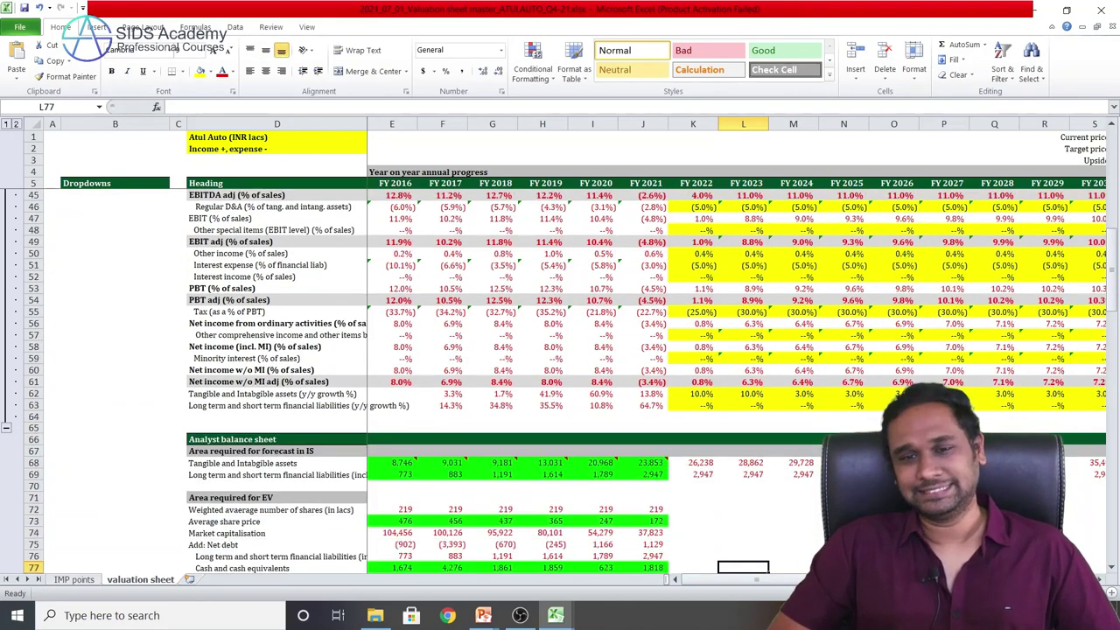
{"action": "key", "text": "Down"}
{"action": "key", "text": "Down"}
{"action": "key", "text": "Down"}
{"action": "key", "text": "Down"}
{"action": "key", "text": "Down"}
{"action": "key", "text": "Down"}
{"action": "key", "text": "Down"}
{"action": "key", "text": "Down"}
{"action": "key", "text": "Down"}
{"action": "key", "text": "Down"}
{"action": "key", "text": "Down"}
{"action": "key", "text": "Down"}
{"action": "key", "text": "Down"}
{"action": "key", "text": "Down"}
{"action": "key", "text": "Down"}
{"action": "key", "text": "Down"}
{"action": "key", "text": "Down"}
{"action": "key", "text": "Down"}
{"action": "key", "text": "Down"}
{"action": "key", "text": "Down"}
{"action": "key", "text": "Left"}
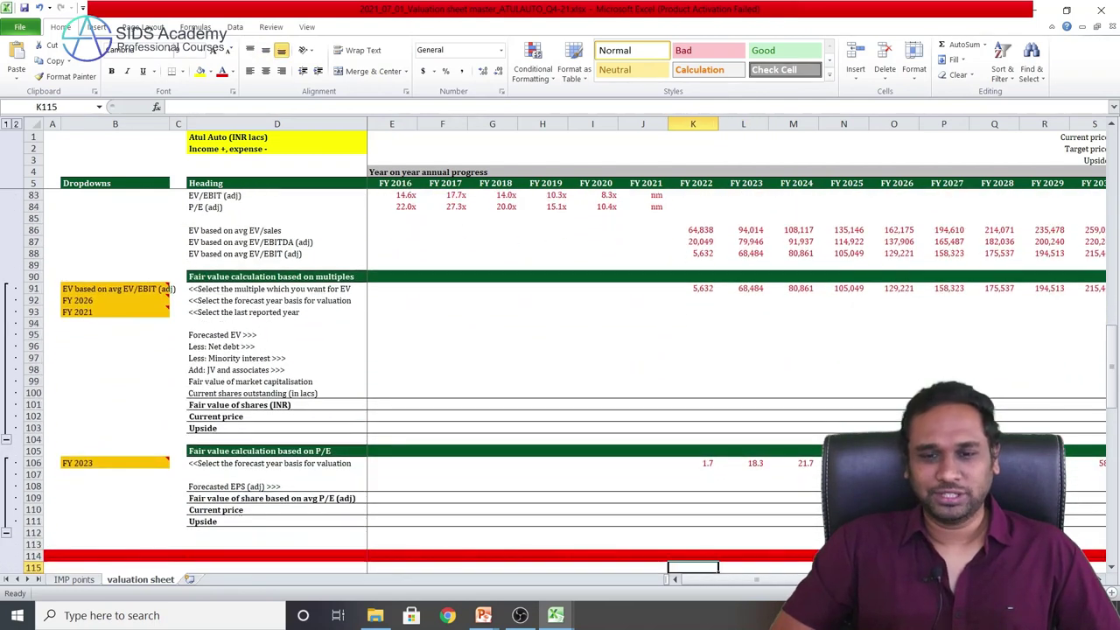
- Go to the current shares outstanding row in the fair value calculation based on multiples
{"action": "key", "text": "Left"}
{"action": "key", "text": "Left"}
{"action": "key", "text": "Left"}
{"action": "key", "text": "Left"}
{"action": "key", "text": "Left"}
{"action": "key", "text": "Left"}
{"action": "key", "text": "Up"}
{"action": "key", "text": "Up"}
{"action": "key", "text": "Up"}
{"action": "key", "text": "Up"}
{"action": "key", "text": "Up"}
{"action": "key", "text": "Up"}
{"action": "key", "text": "Up"}
{"action": "key", "text": "Up"}
{"action": "key", "text": "Up"}
{"action": "key", "text": "Up"}
{"action": "key", "text": "Up"}
{"action": "key", "text": "Up"}
{"action": "key", "text": "Up"}
{"action": "key", "text": "Up"}
{"action": "key", "text": "Up"}
{"action": "key", "text": "Right"}
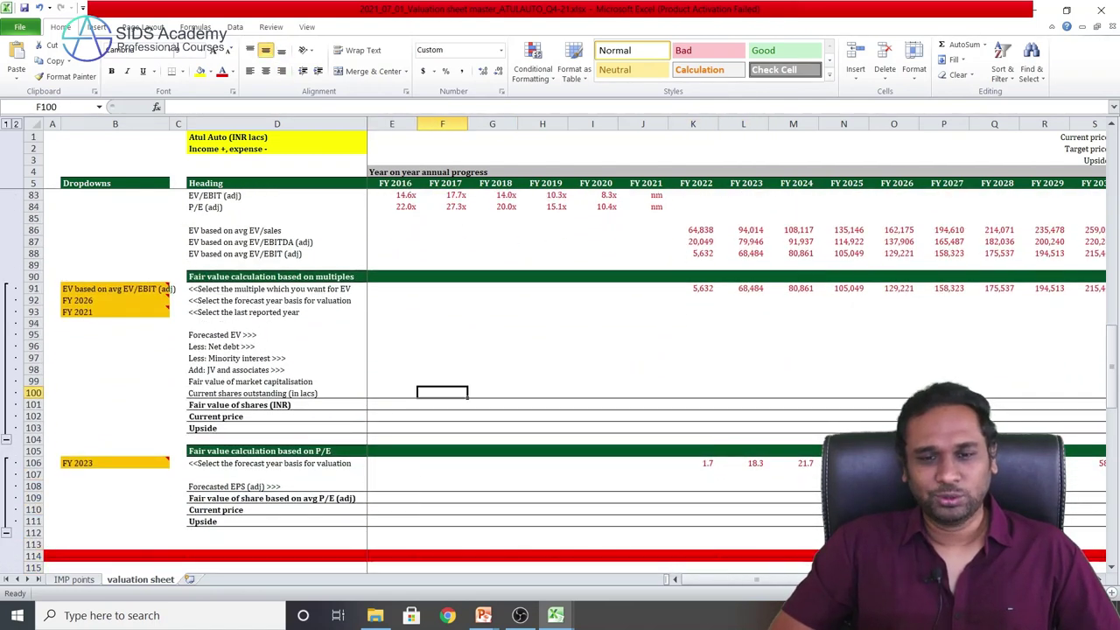
- Go across the current shares outstanding row to bring the Calculation column of the fair value section into view
{"action": "key", "text": "Right"}
{"action": "key", "text": "Right"}
{"action": "key", "text": "Right"}
{"action": "key", "text": "Right"}
{"action": "key", "text": "Right"}
{"action": "key", "text": "Right"}
{"action": "key", "text": "Right"}
{"action": "key", "text": "Right"}
{"action": "key", "text": "Right"}
{"action": "key", "text": "Right"}
{"action": "key", "text": "Right"}
{"action": "key", "text": "Right"}
{"action": "key", "text": "Right"}
{"action": "key", "text": "Right"}
{"action": "key", "text": "Right"}
{"action": "key", "text": "Right"}
{"action": "key", "text": "Right"}
{"action": "key", "text": "Right"}
{"action": "key", "text": "Right"}
{"action": "key", "text": "Right"}
{"action": "key", "text": "Left"}
{"action": "key", "text": "Left"}
{"action": "key", "text": "Left"}
{"action": "key", "text": "Left"}
{"action": "key", "text": "Left"}
{"action": "key", "text": "Left"}
{"action": "key", "text": "Left"}
{"action": "key", "text": "Left"}
{"action": "key", "text": "Left"}
{"action": "key", "text": "Left"}
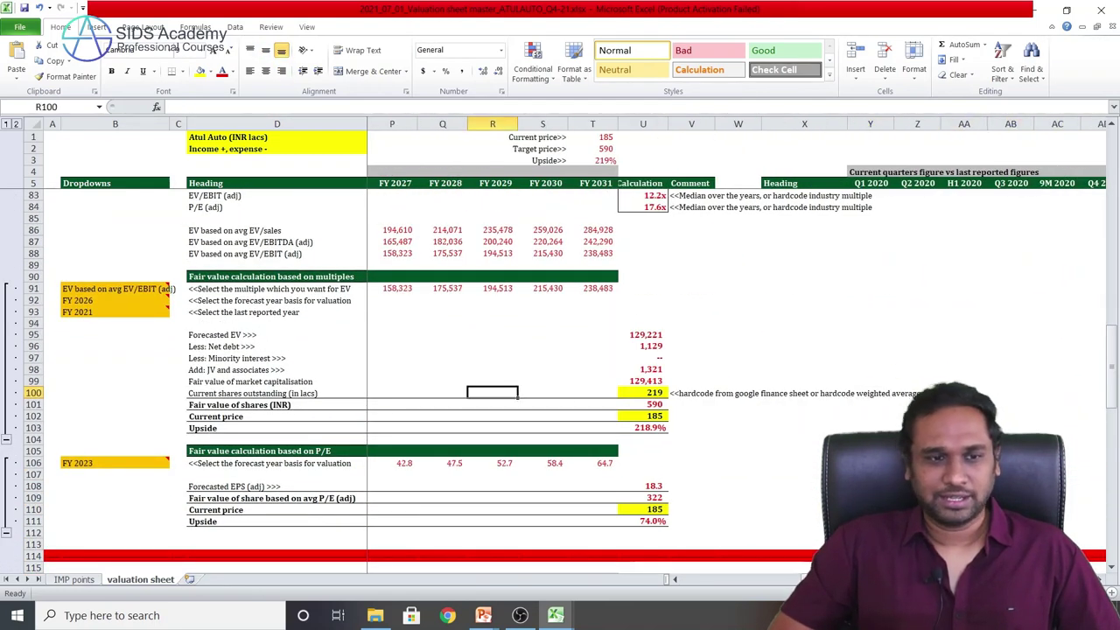
- Choose EV based on avg EV/EBIT (adj) as the multiple for the fair value calculation
{"action": "left_click", "coordinate": [90, 289]}
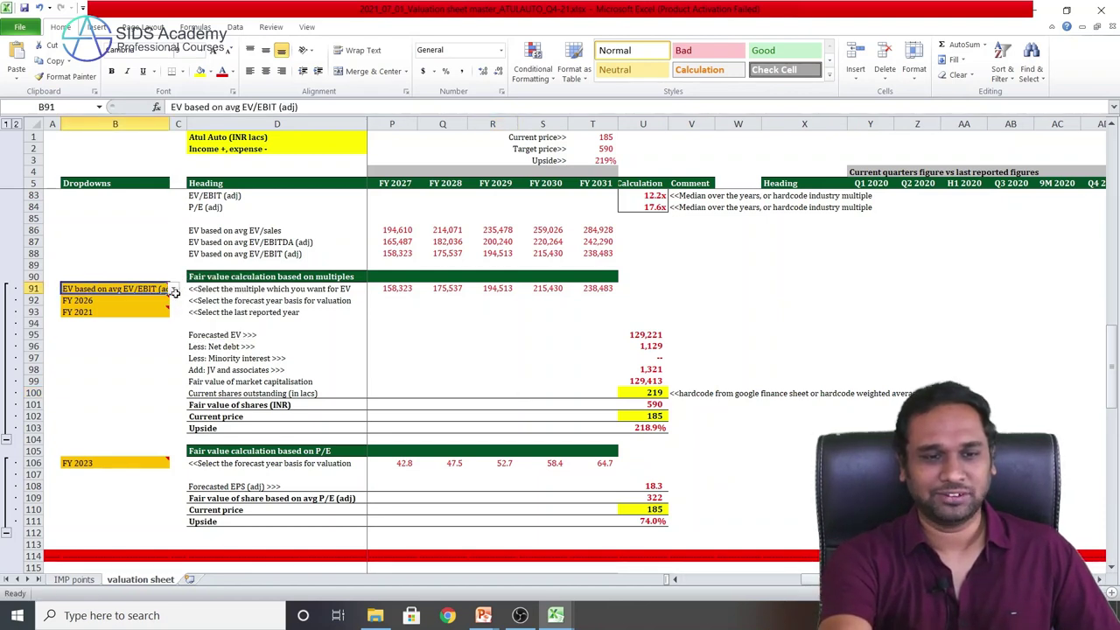
{"action": "left_click", "coordinate": [175, 290]}
{"action": "left_click", "coordinate": [114, 318]}
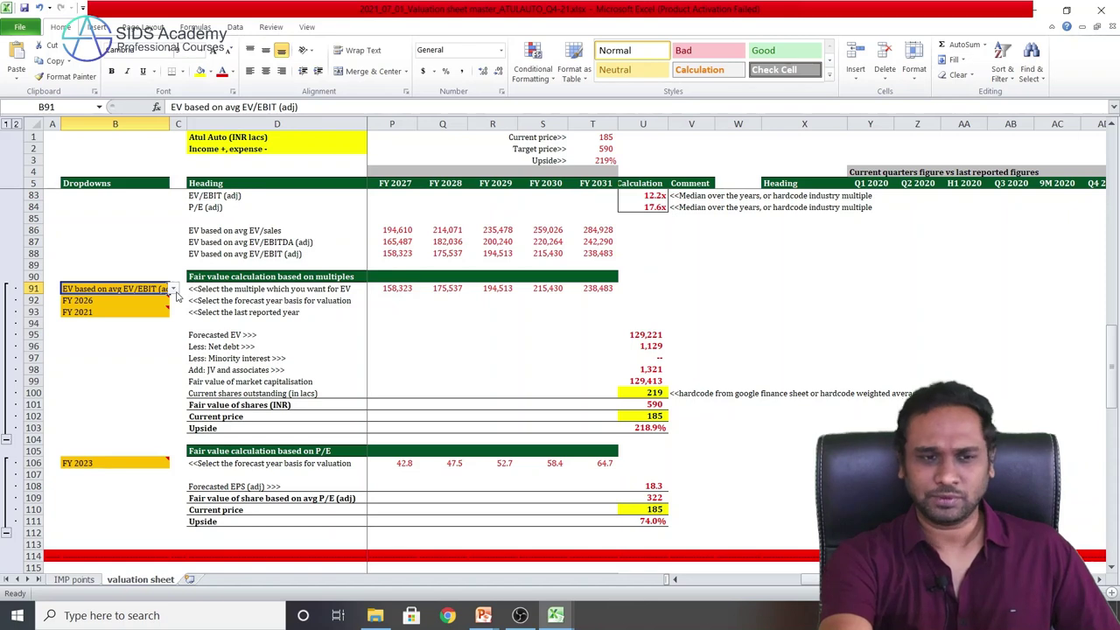
- Set the forecast year basis of the multiples-based fair value calculation to FY 2023
{"action": "left_click", "coordinate": [139, 301]}
{"action": "left_click", "coordinate": [174, 301]}
{"action": "left_click", "coordinate": [174, 312]}
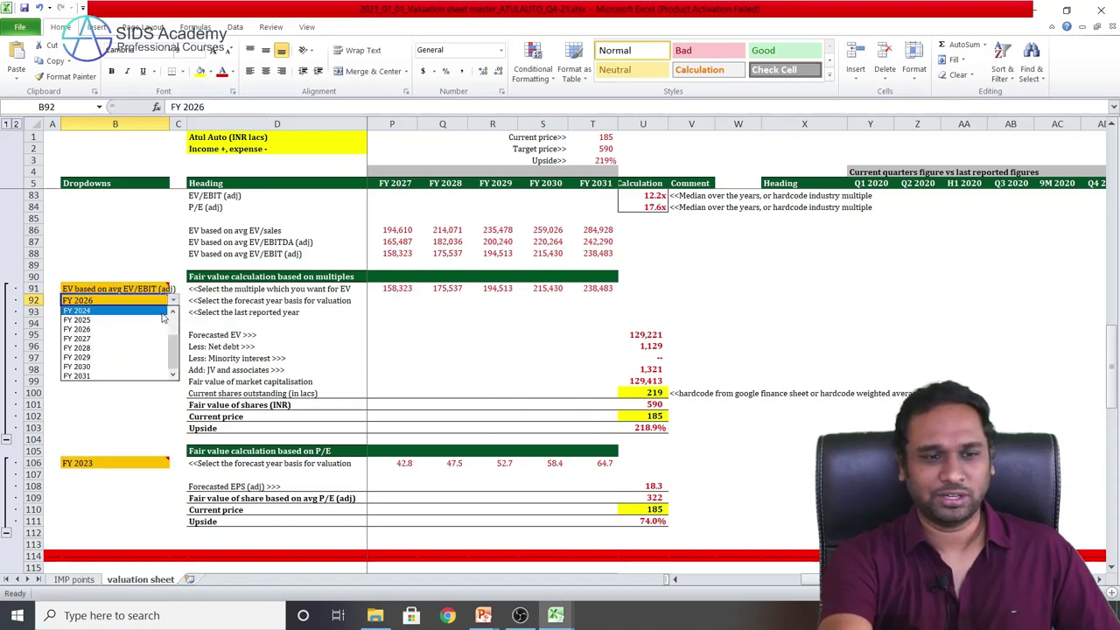
{"action": "left_click", "coordinate": [174, 312]}
{"action": "left_click", "coordinate": [174, 313]}
{"action": "left_click", "coordinate": [174, 312]}
{"action": "left_click", "coordinate": [174, 313]}
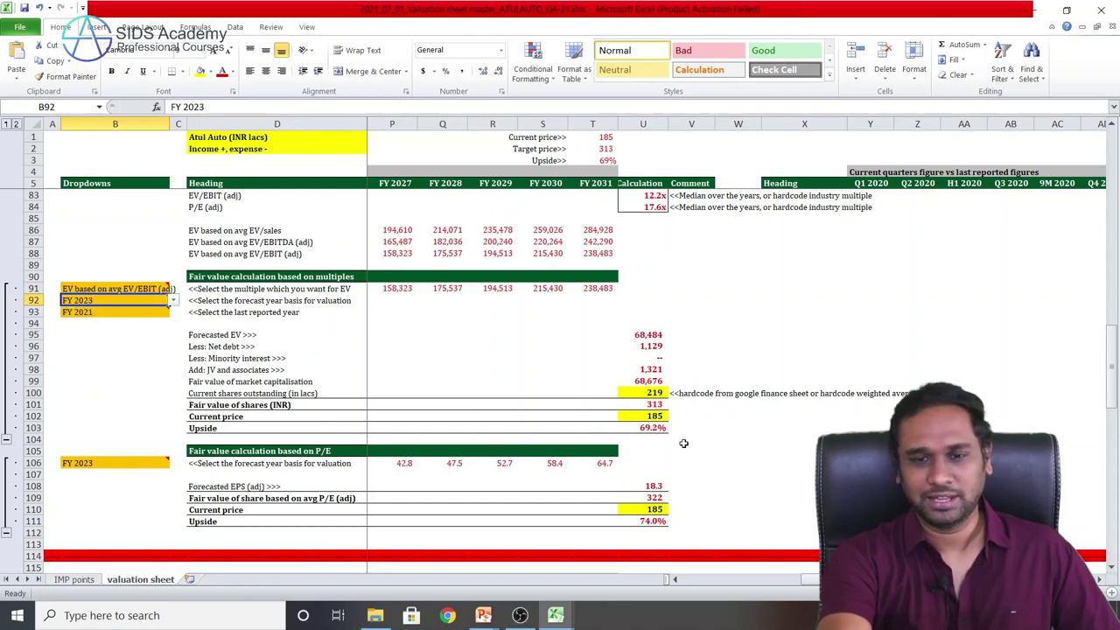
- Review the fair value of shares, current price and upside calculated on the FY 2023 basis
{"action": "left_click", "coordinate": [654, 418]}
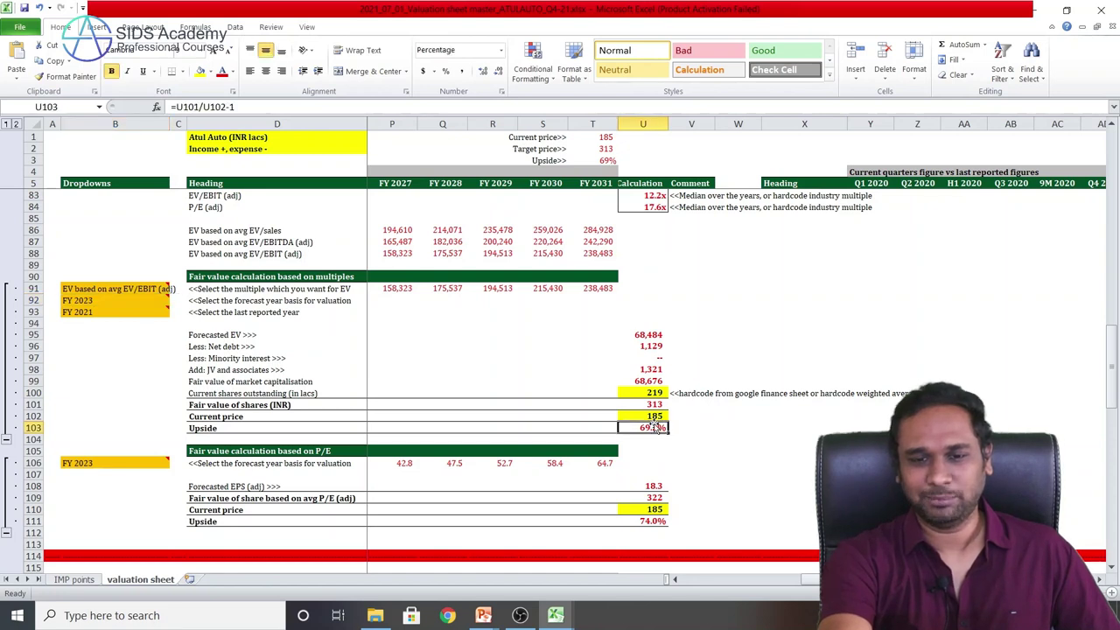
{"action": "key", "text": "Up"}
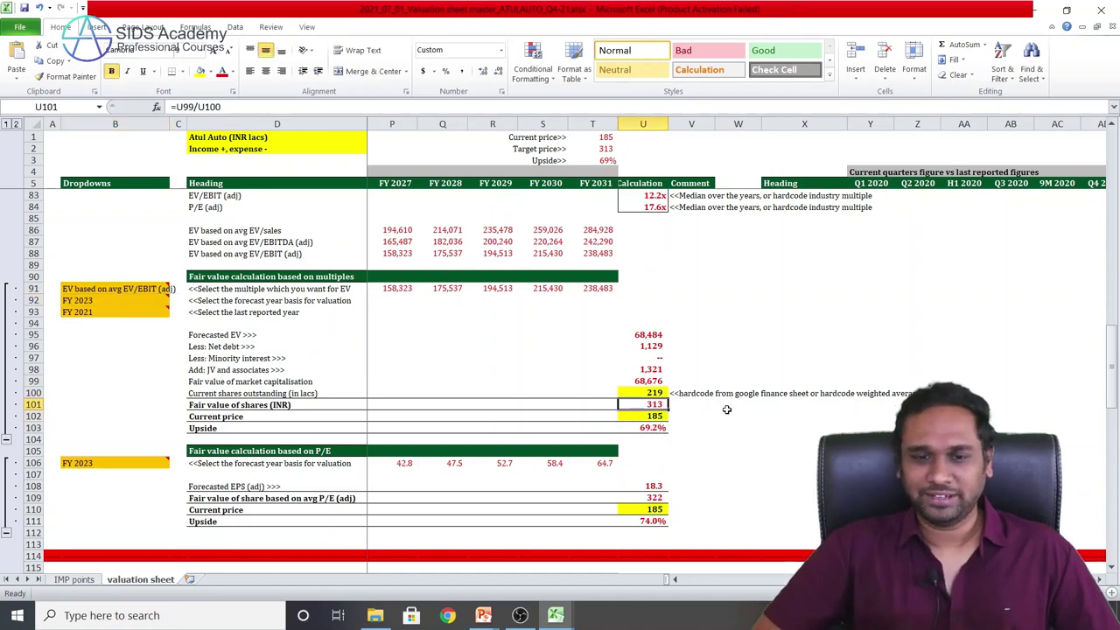
{"action": "key", "text": "Down"}
{"action": "key", "text": "Up"}
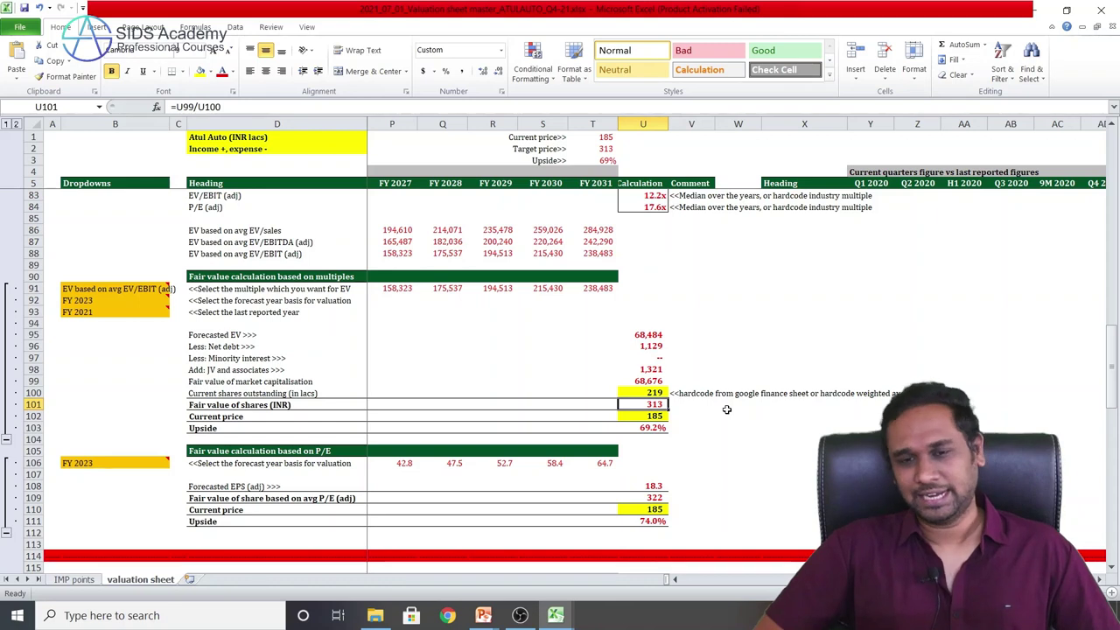
{"action": "key", "text": "Down"}
{"action": "key", "text": "Down"}
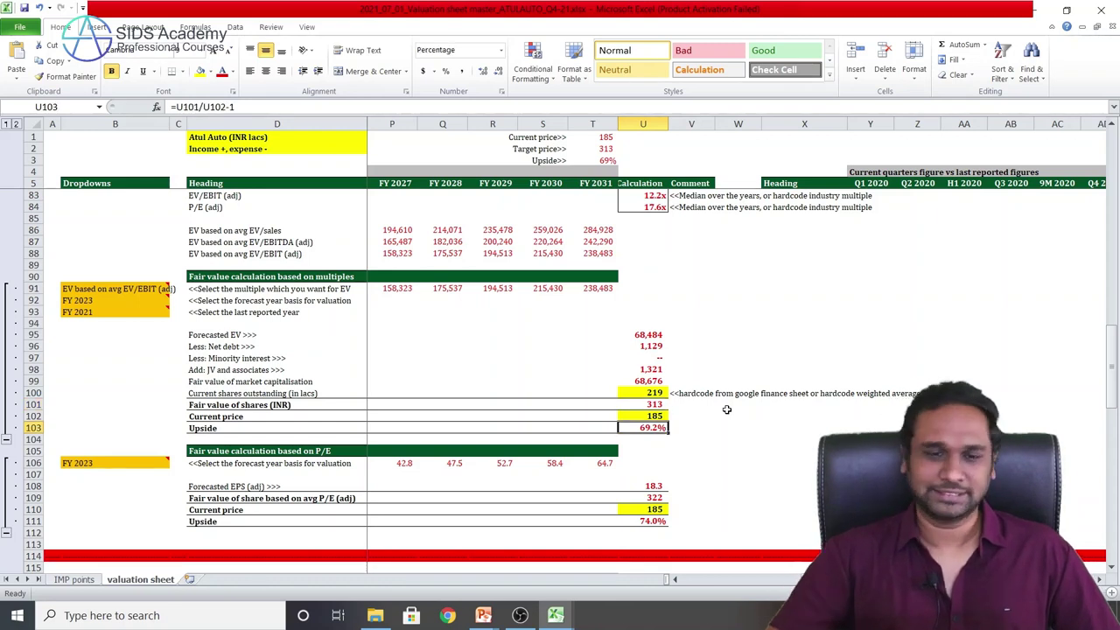
- Set the forecast year basis of the multiples-based valuation to FY 2026 and check the upside calculation
{"action": "left_click", "coordinate": [93, 299]}
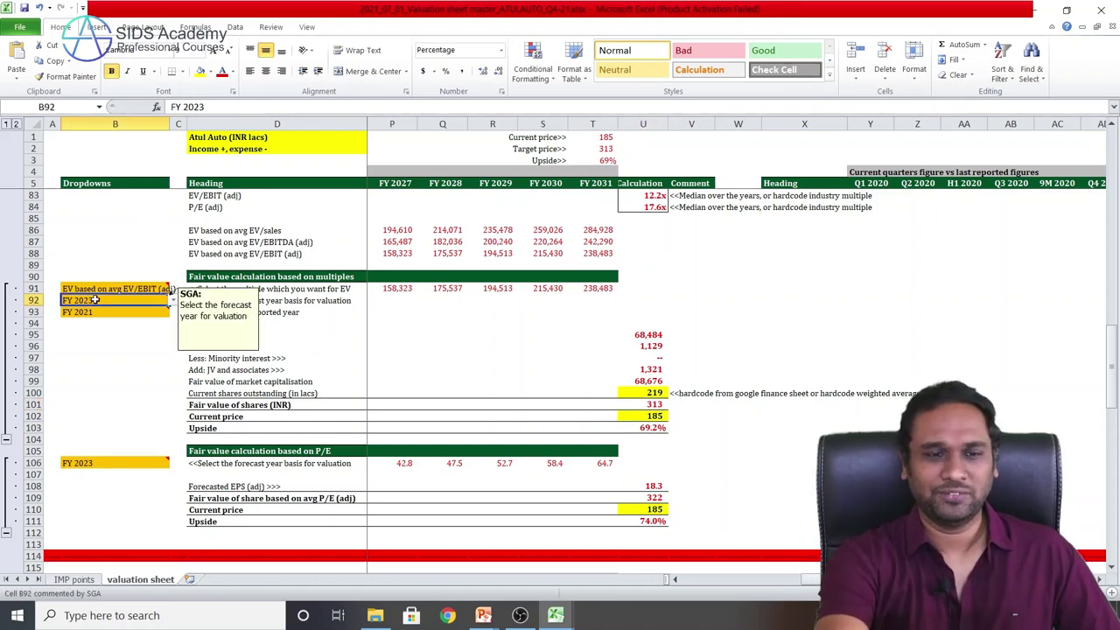
{"action": "left_click", "coordinate": [174, 301]}
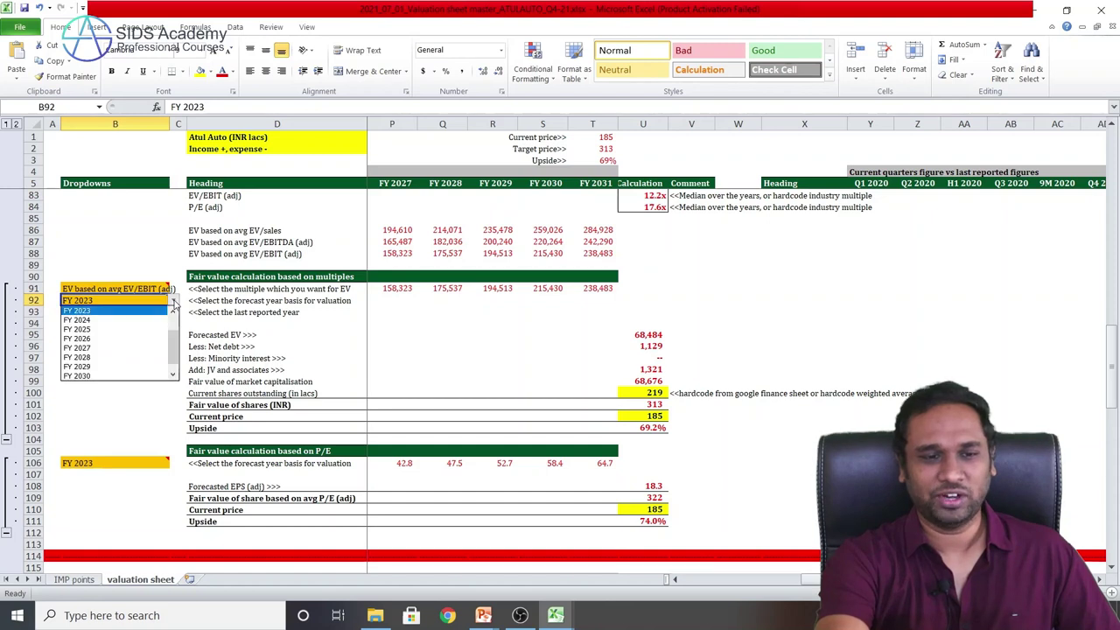
{"action": "left_click", "coordinate": [150, 339]}
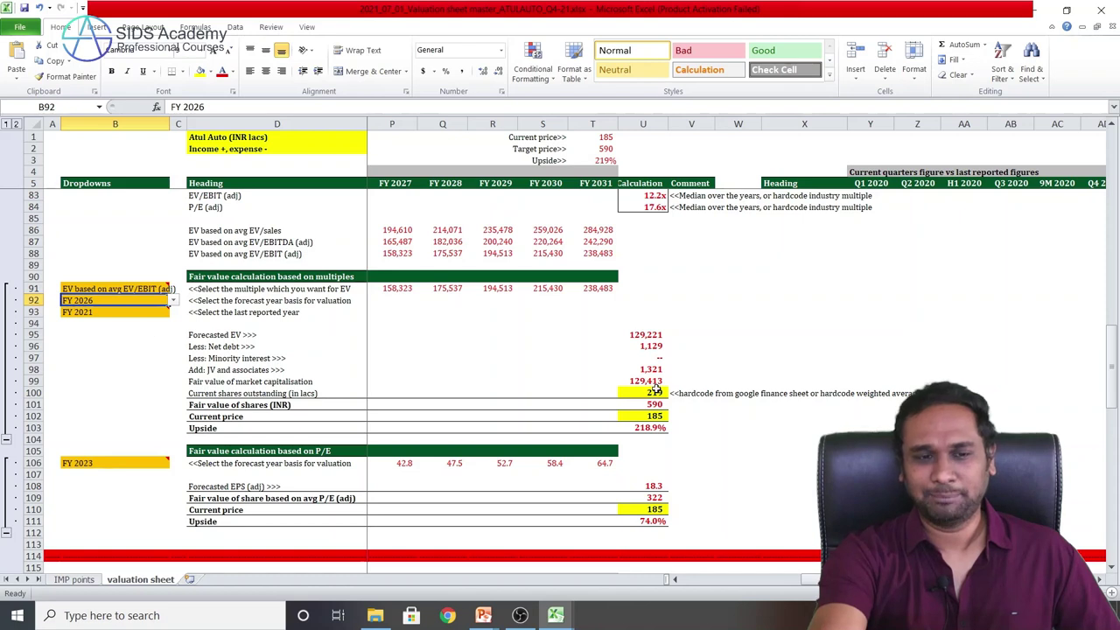
{"action": "left_click", "coordinate": [656, 428]}
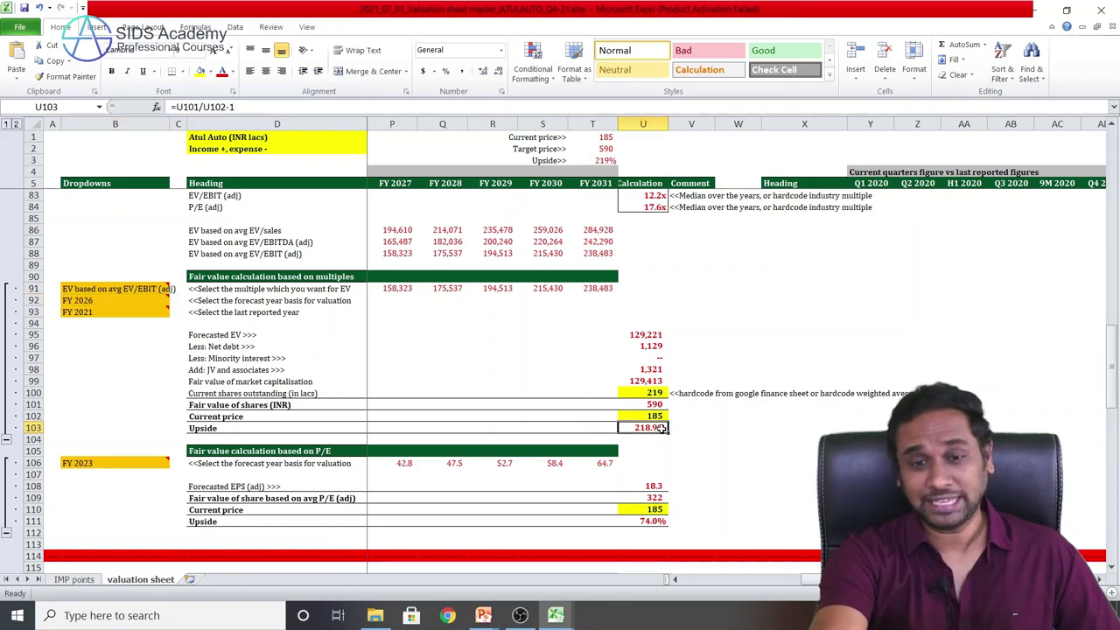